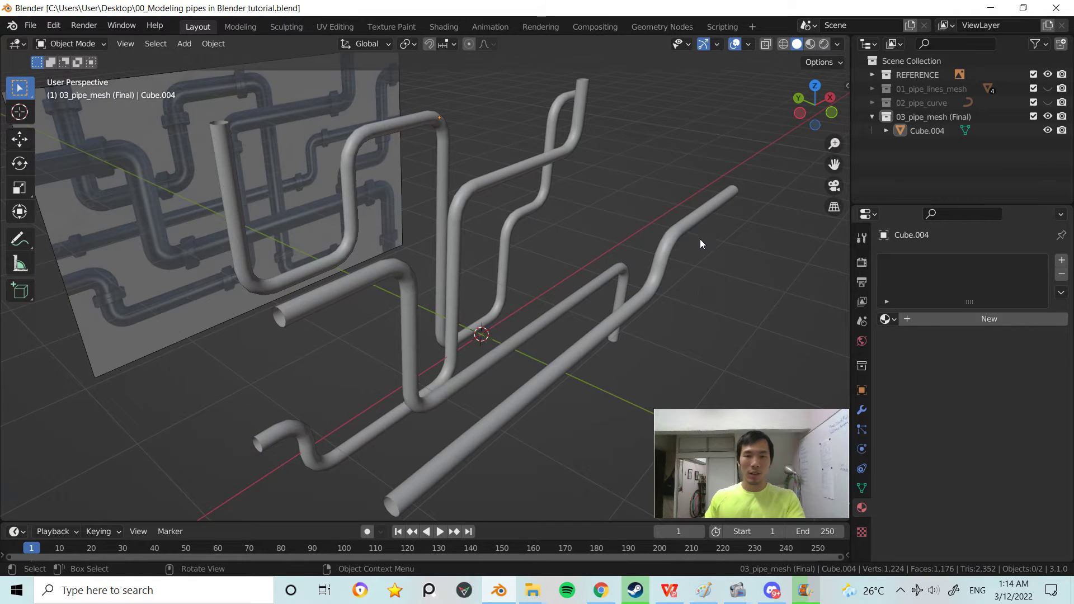
- Hide the REFERENCE collection containing the background pipe image
middle_click_drag(700, 240, 559, 230)
scroll(562, 250, "up", 1)
scroll(643, 252, "down", 1)
middle_click_drag(643, 254, 618, 237, "shift")
scroll(627, 246, "up", 2)
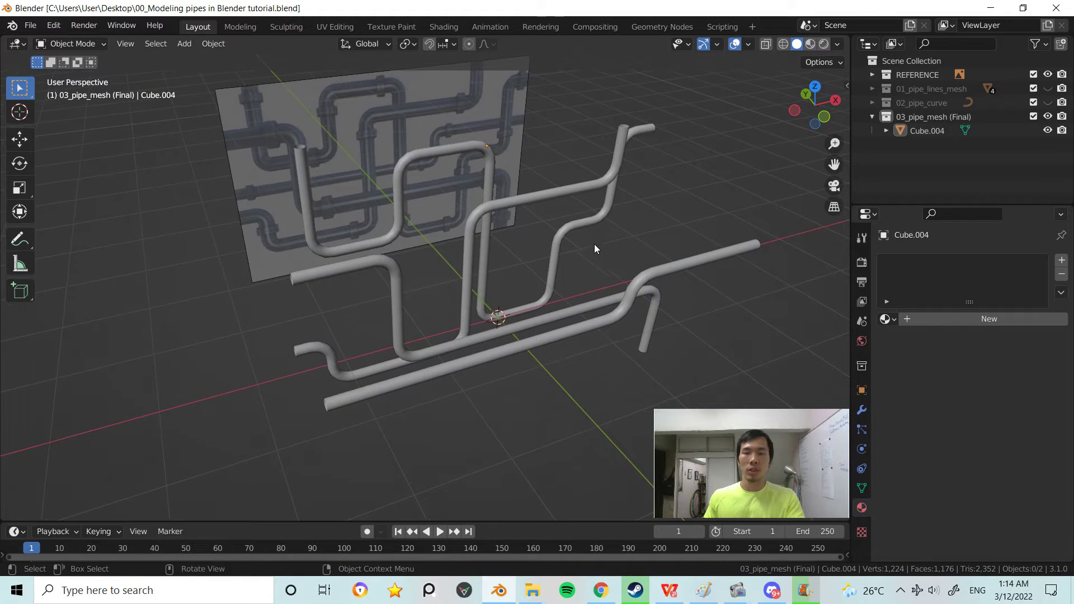
middle_click_drag(480, 216, 520, 236)
scroll(515, 233, "up", 2)
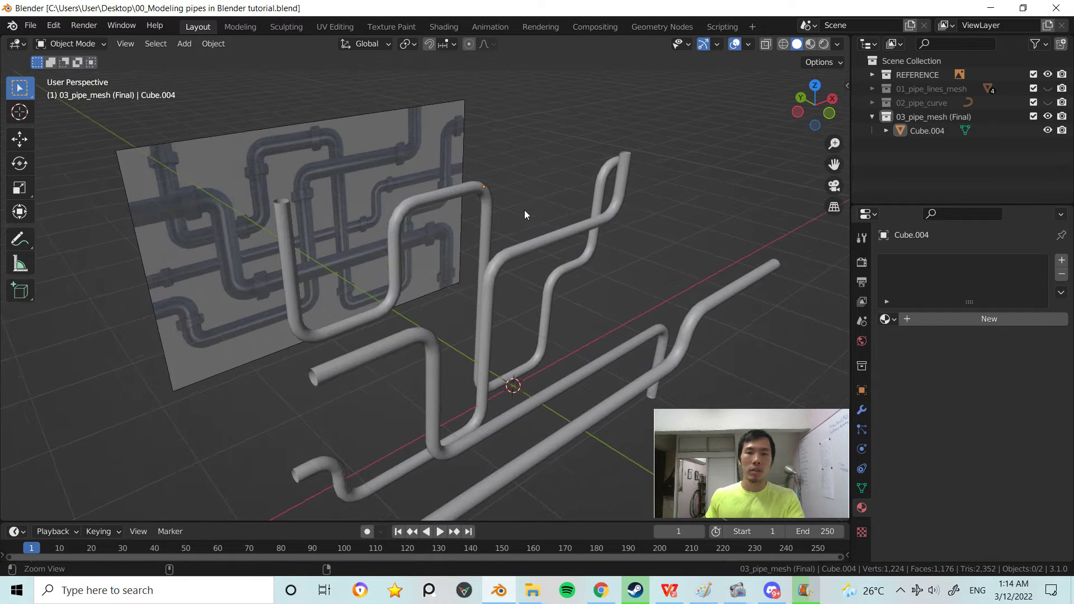
left_click(413, 178)
left_click(1048, 75)
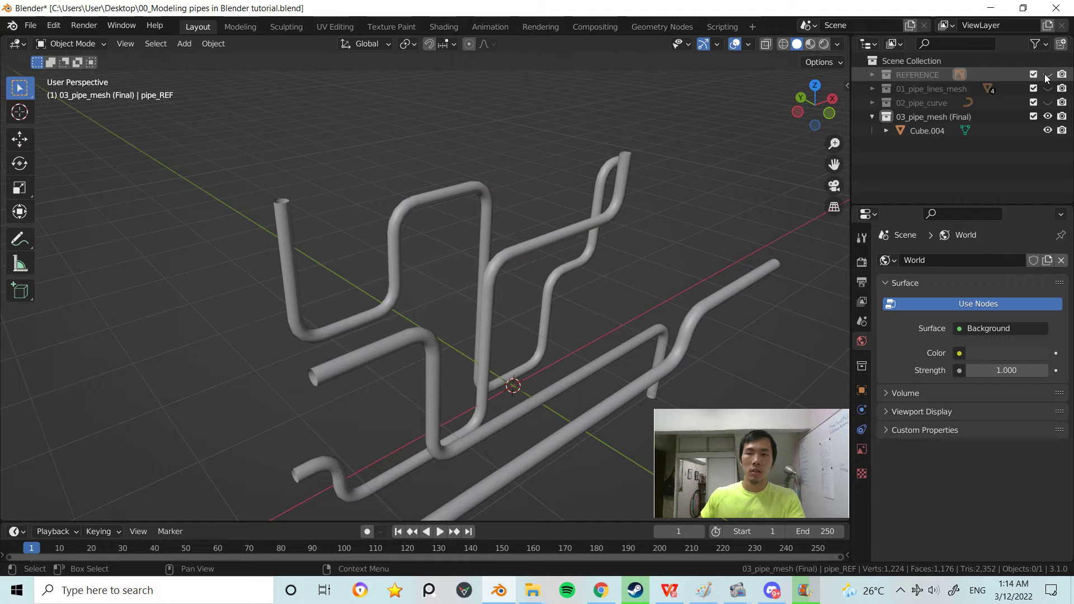
- Select the pipe mesh object Cube.004 in the 03_pipe_mesh (Final) collection
middle_click_drag(526, 235, 535, 210, "shift")
scroll(515, 228, "up", 1)
left_click(492, 242)
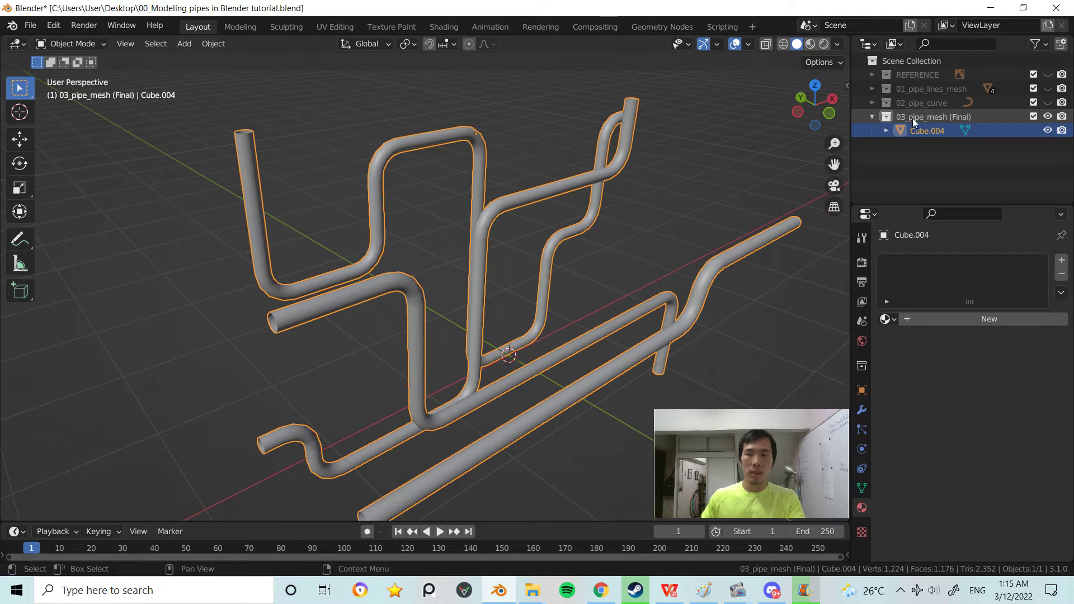
middle_click_drag(674, 175, 655, 175)
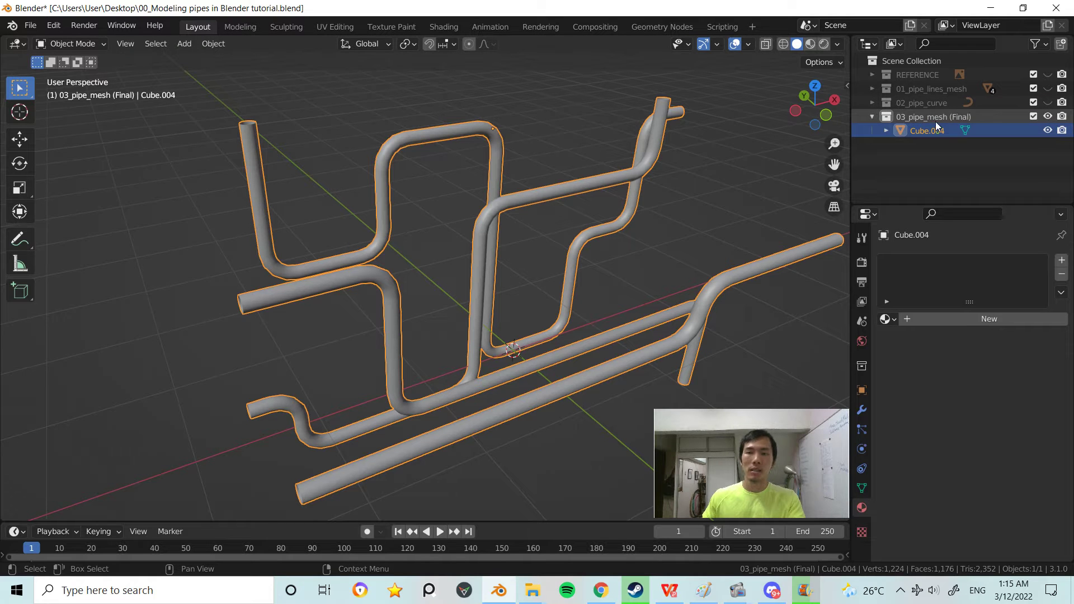
scroll(600, 208, "up", 3)
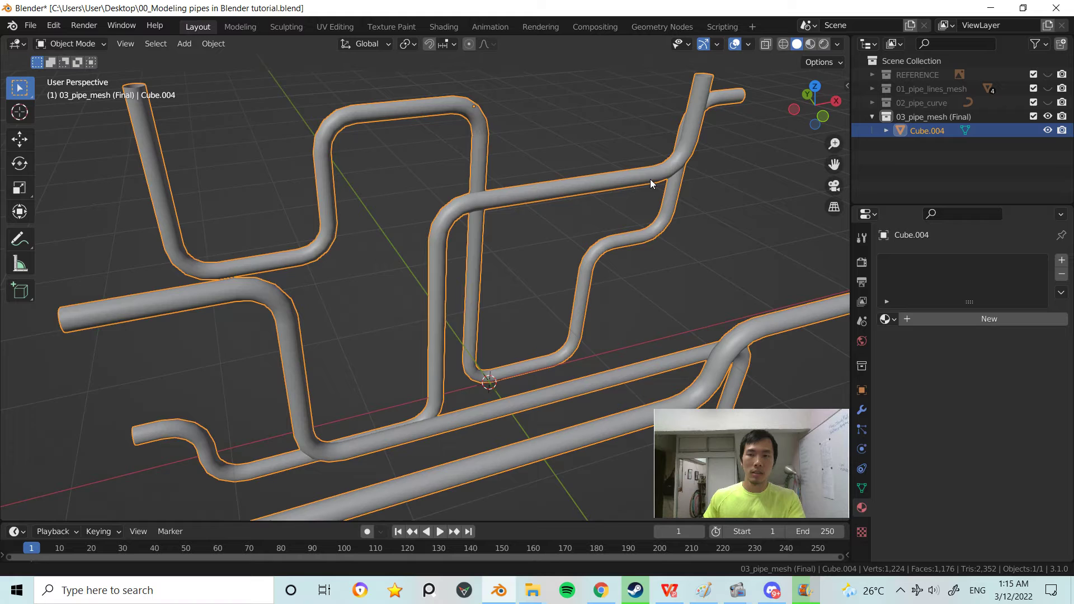
mouse_move(650, 179)
middle_mouse_down()
mouse_move(636, 190)
mouse_move(639, 181)
middle_mouse_up()
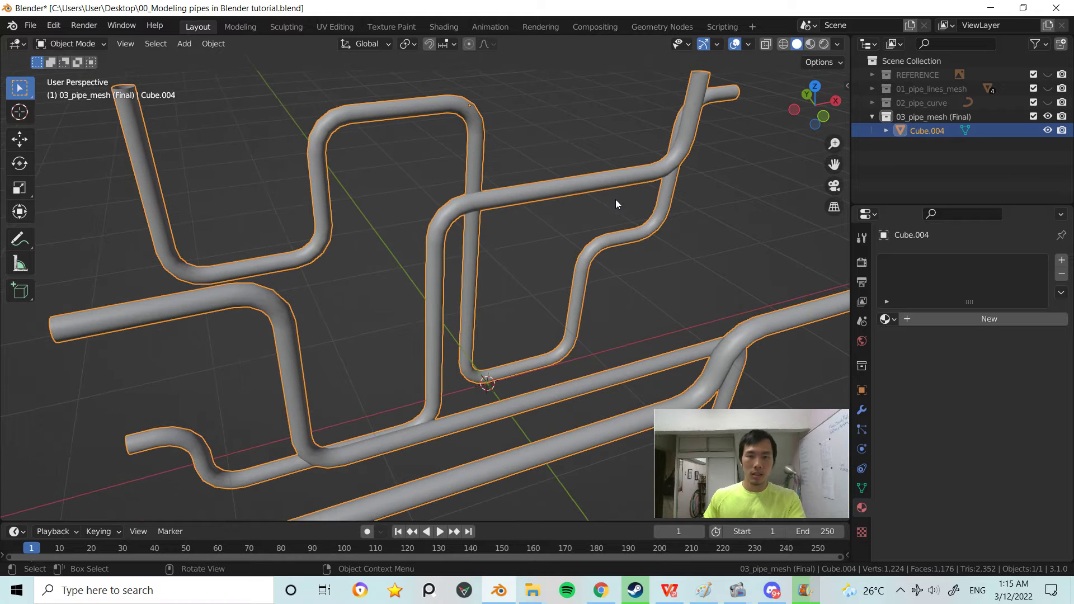
left_click(963, 131)
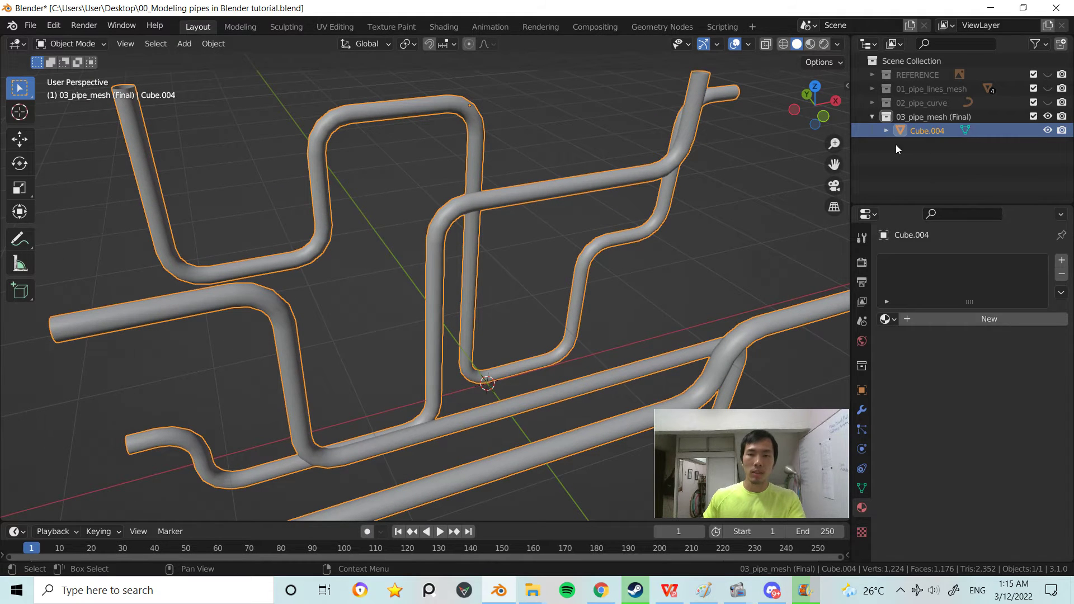
- Switch to the UV Editing workspace and show the pipes in Object Mode from the front orthographic view
key("Tab")
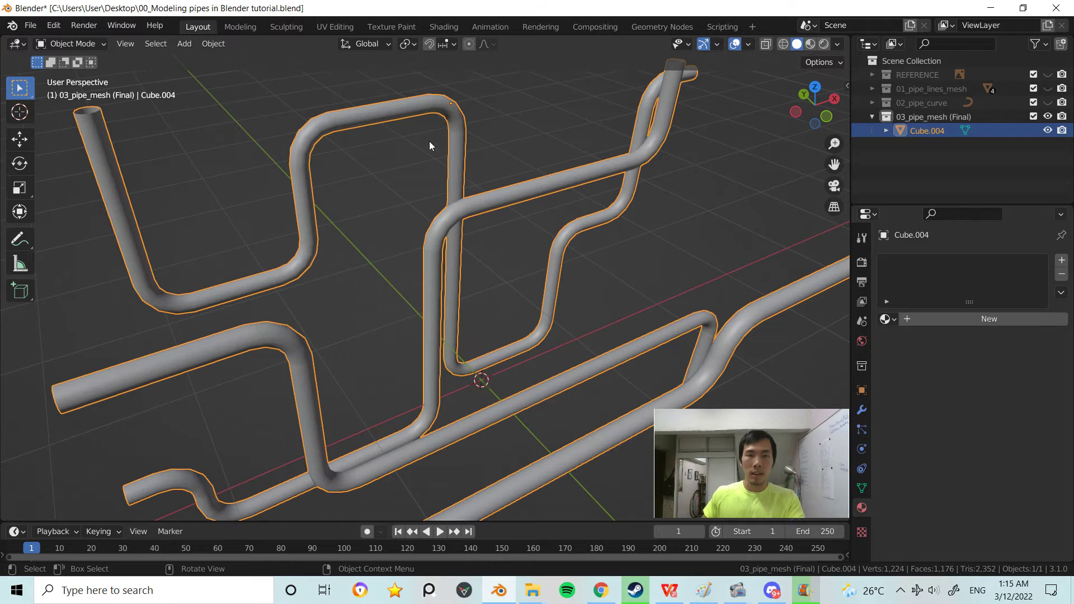
left_click(335, 29)
middle_click_drag(561, 221, 657, 237)
key("Tab")
key("KP_1")
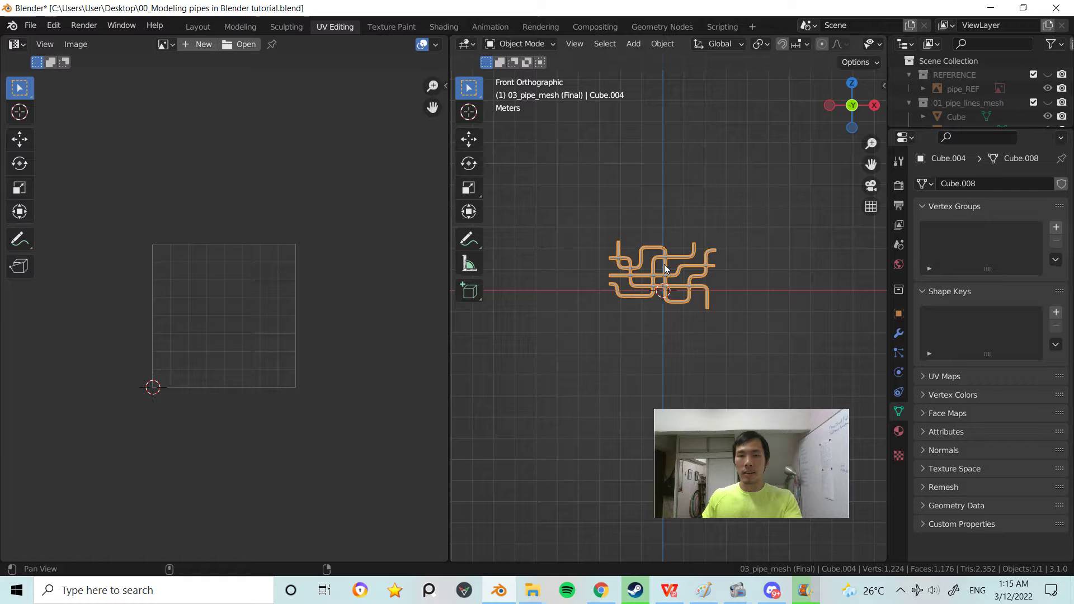
scroll(705, 185, "up", 7)
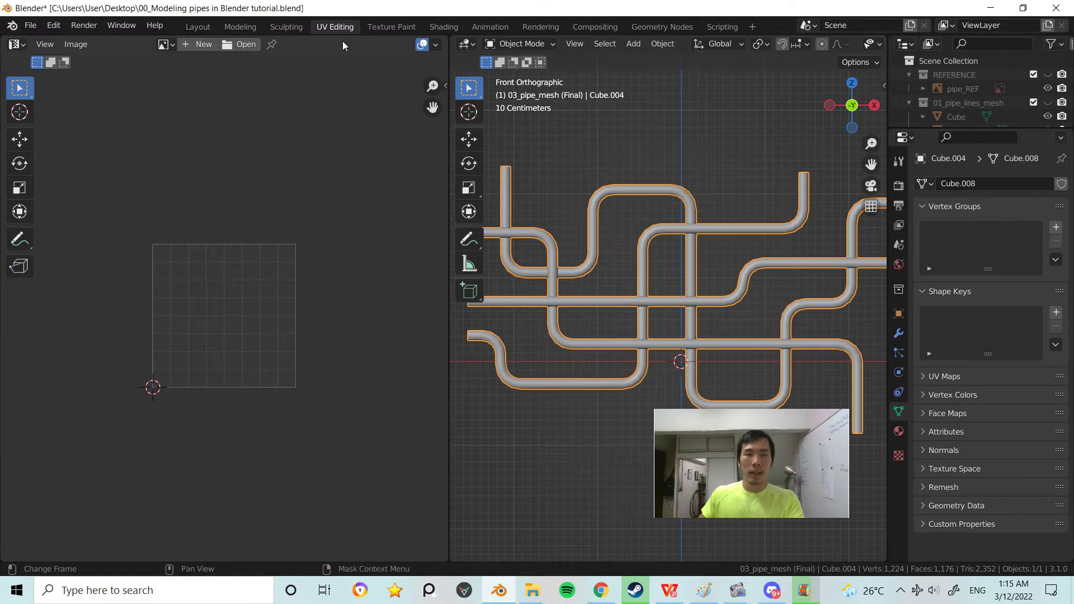
left_click_drag(737, 443, 777, 483)
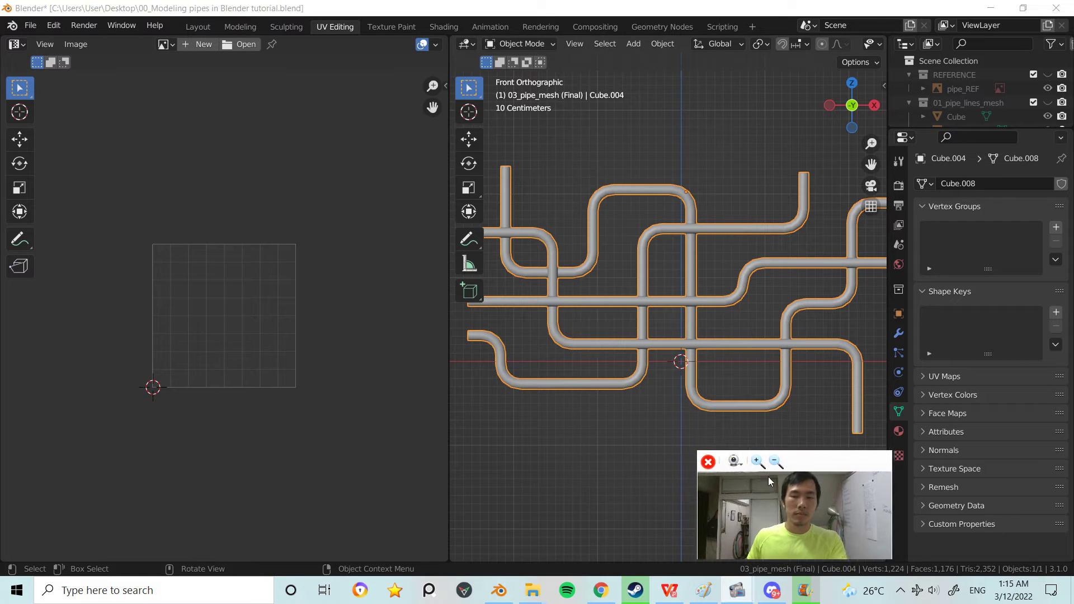
- Start a new image in the UV editor with a width and height of 2048 px
left_click(196, 44)
left_click_drag(236, 83, 236, 104)
type("2")
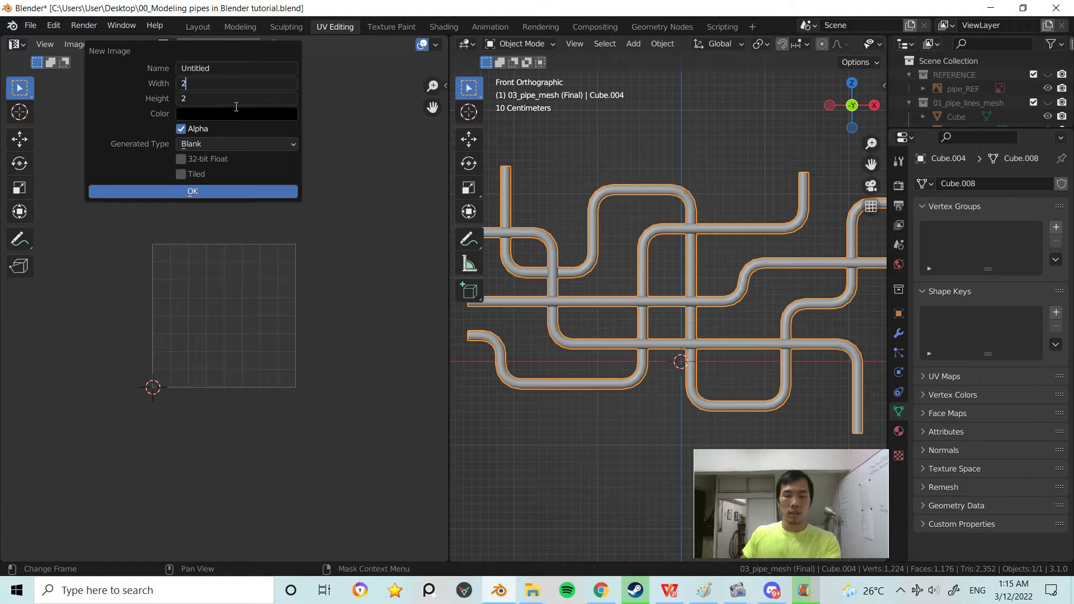
type("048")
key("Return")
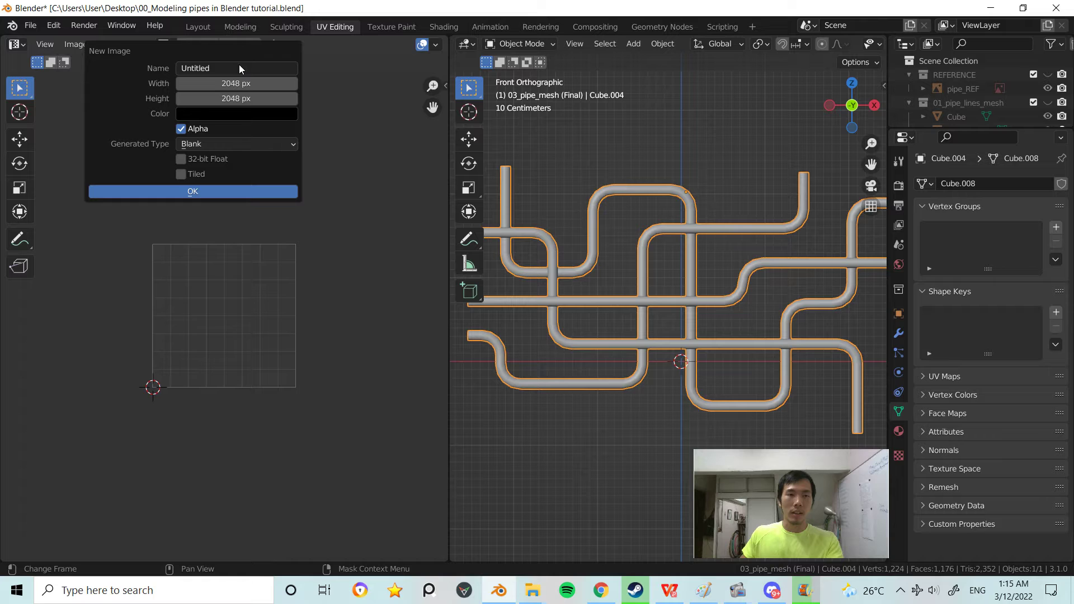
- Name the new image uv_checker, set its generated type to UV Grid and create it
left_click(239, 66)
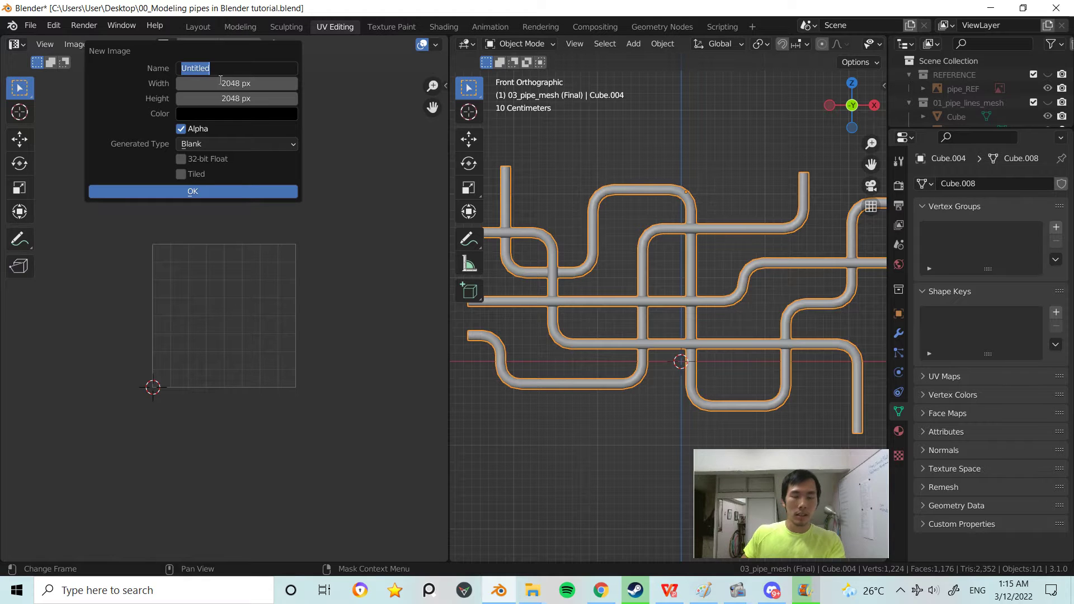
type("uv_")
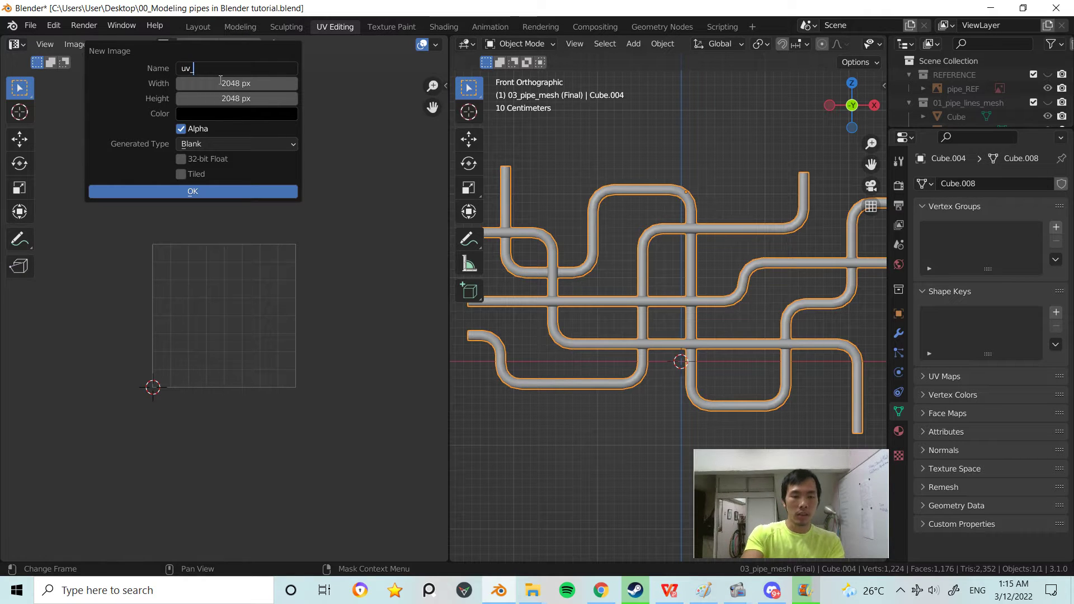
type("checker")
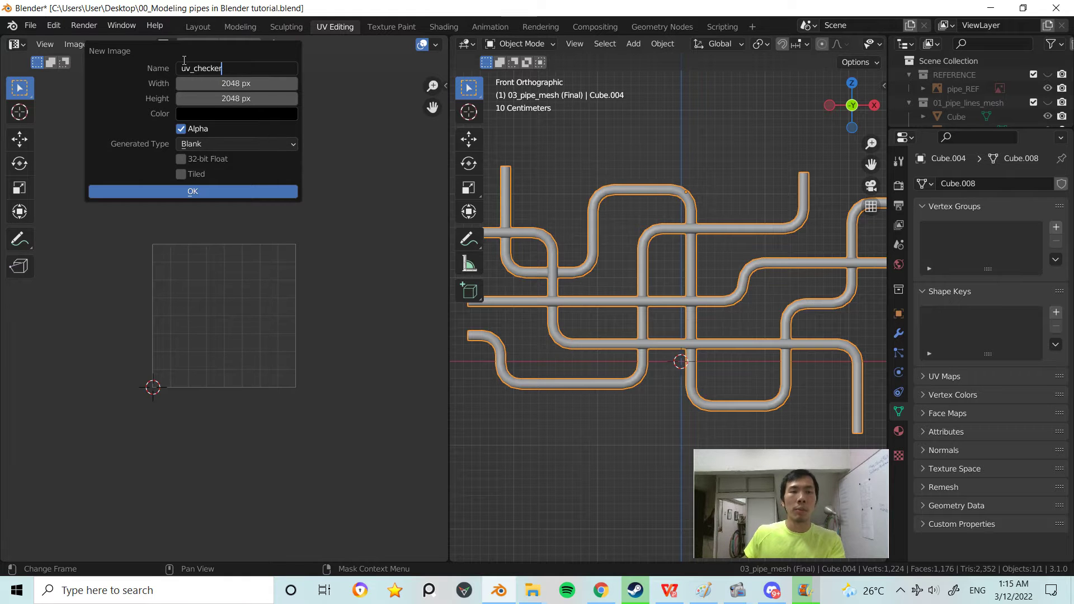
left_click(256, 144)
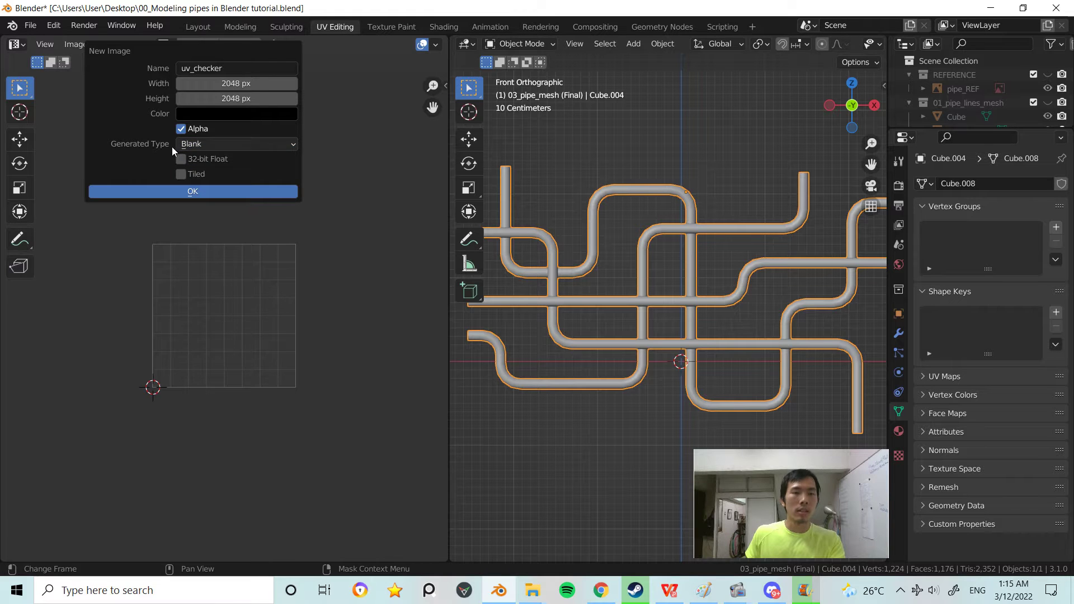
left_click(218, 144)
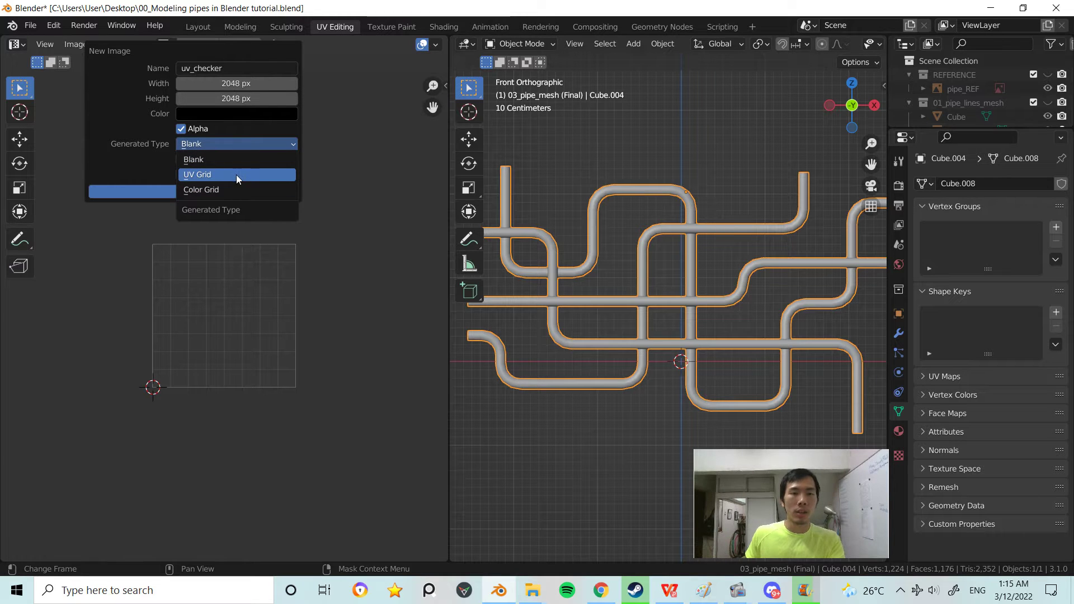
left_click(197, 174)
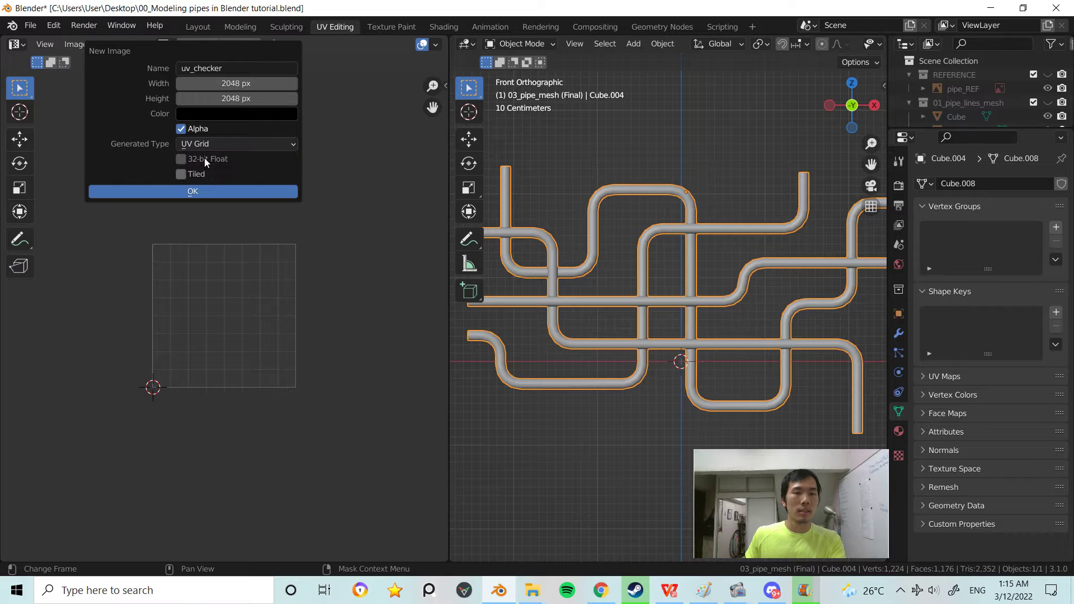
left_click(204, 192)
middle_click_drag(209, 289, 257, 259)
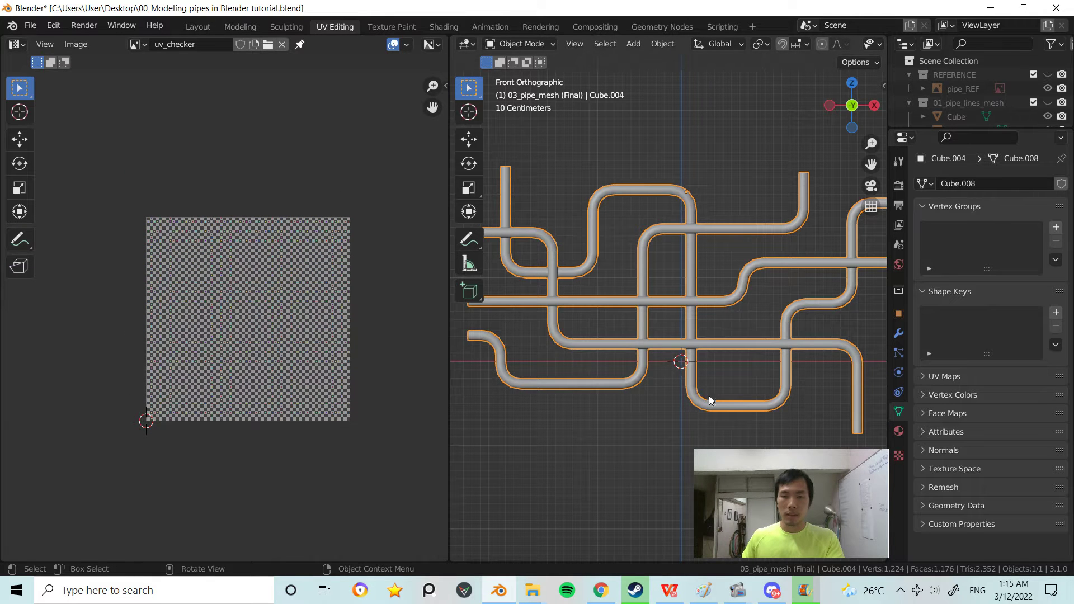
- Collapse the REFERENCE, 01_pipe_lines_mesh and 02_pipe_curve collections and enlarge the Outliner area to show the pipe object
key("alt+a")
left_click(788, 334)
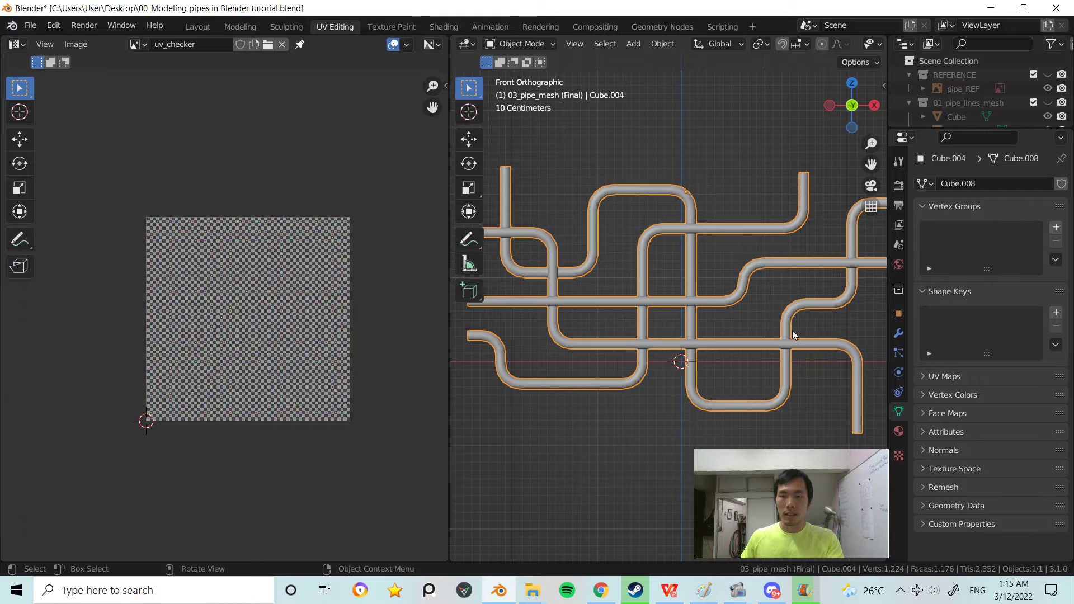
scroll(922, 84, "down", 5)
scroll(921, 78, "up", 5)
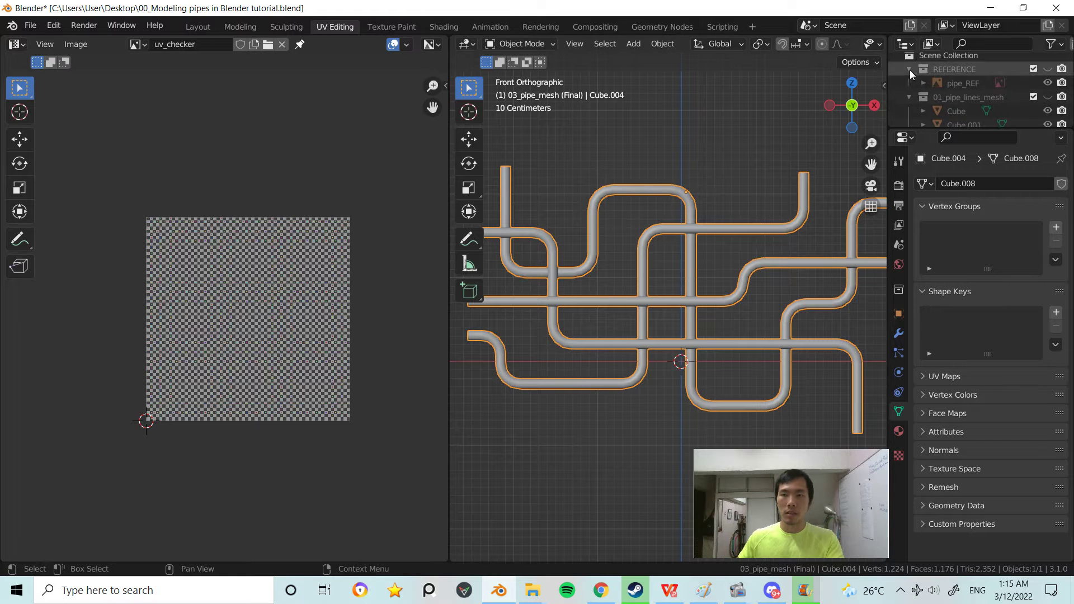
left_click(910, 69)
left_click(910, 85)
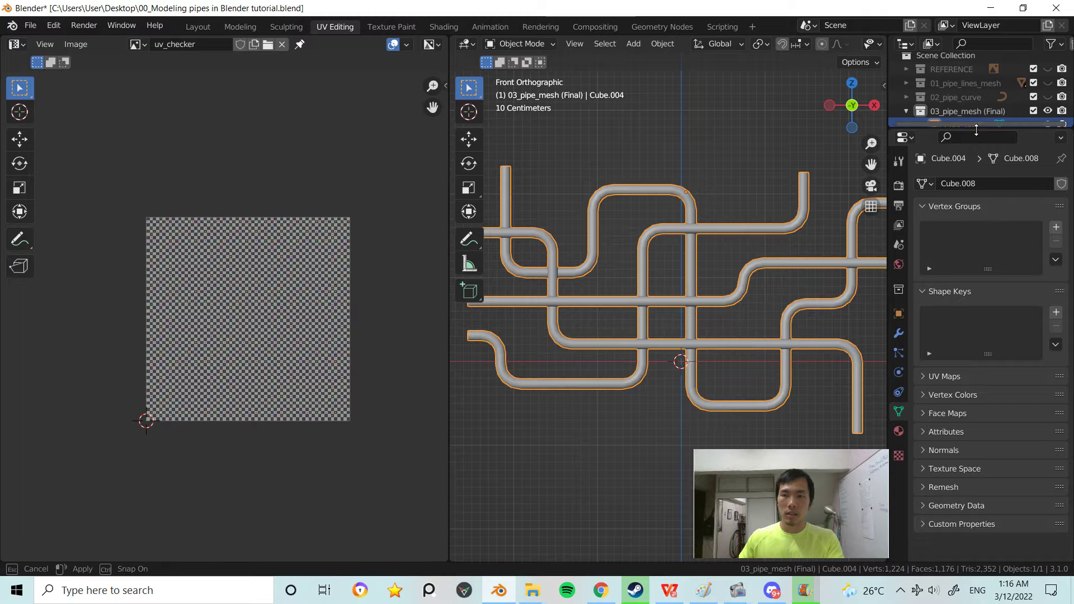
left_click_drag(972, 128, 972, 176)
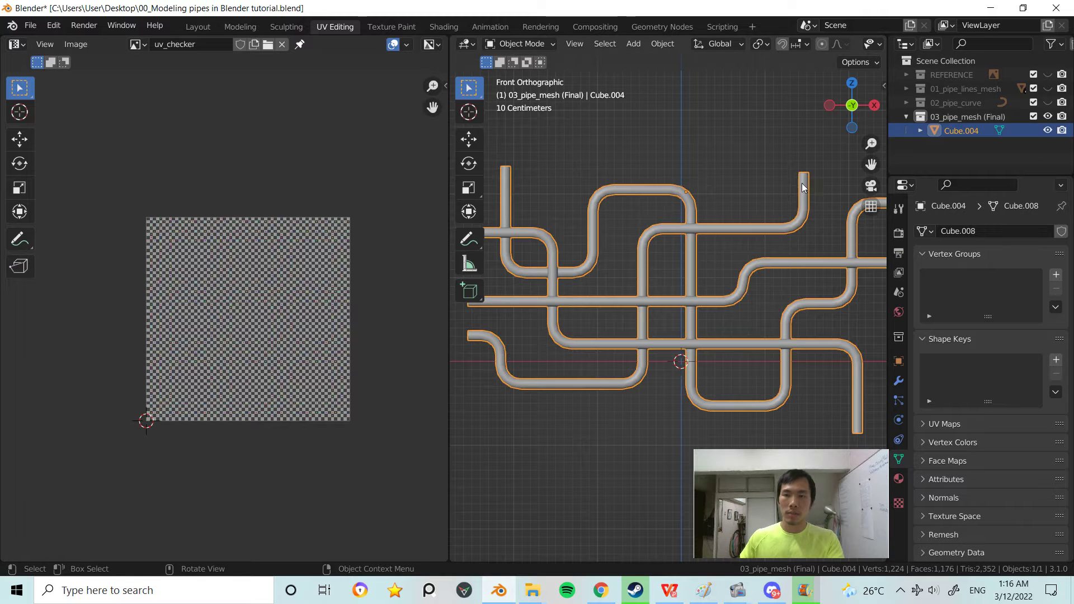
- Add a new material to the selected pipe mesh Cube.004
left_click(813, 186)
left_click(803, 186)
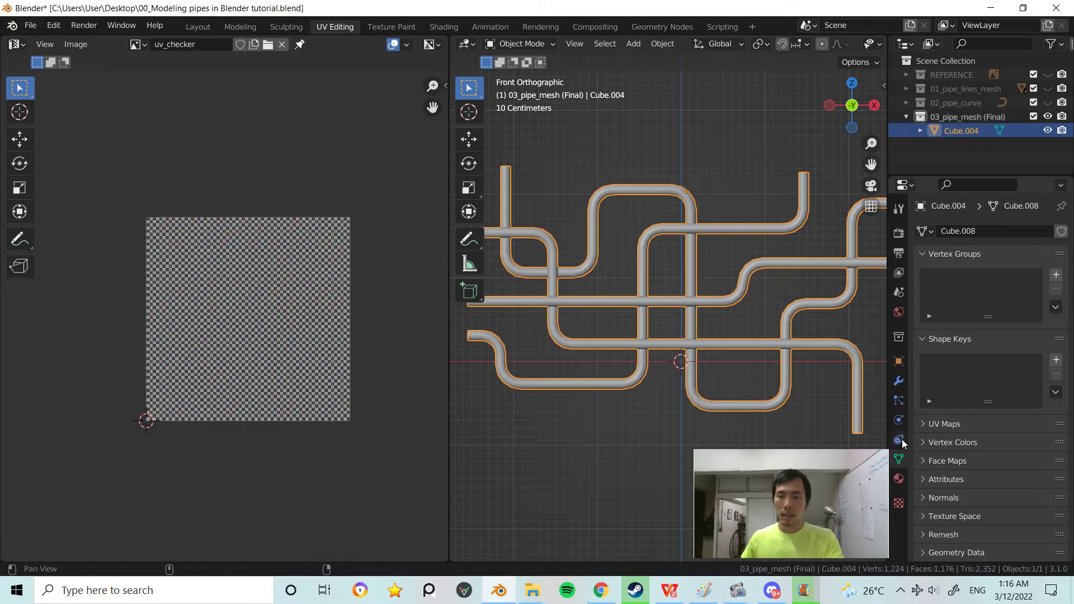
left_click(897, 481)
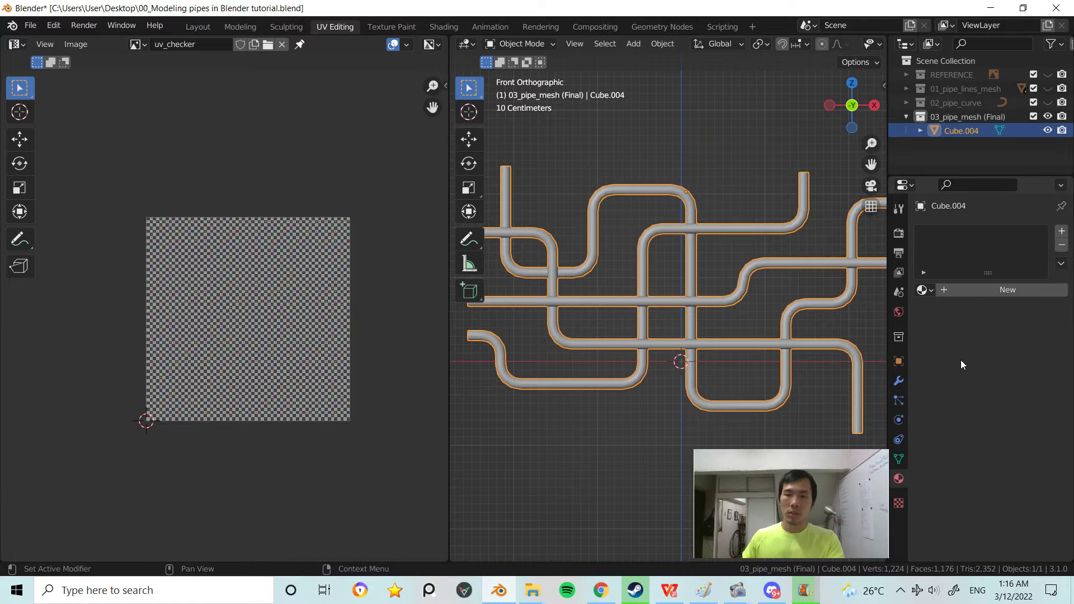
left_click(984, 290)
- Link an Image Texture to the material's Base Color and assign the uv_checker image to it
scroll(978, 440, "down", 4)
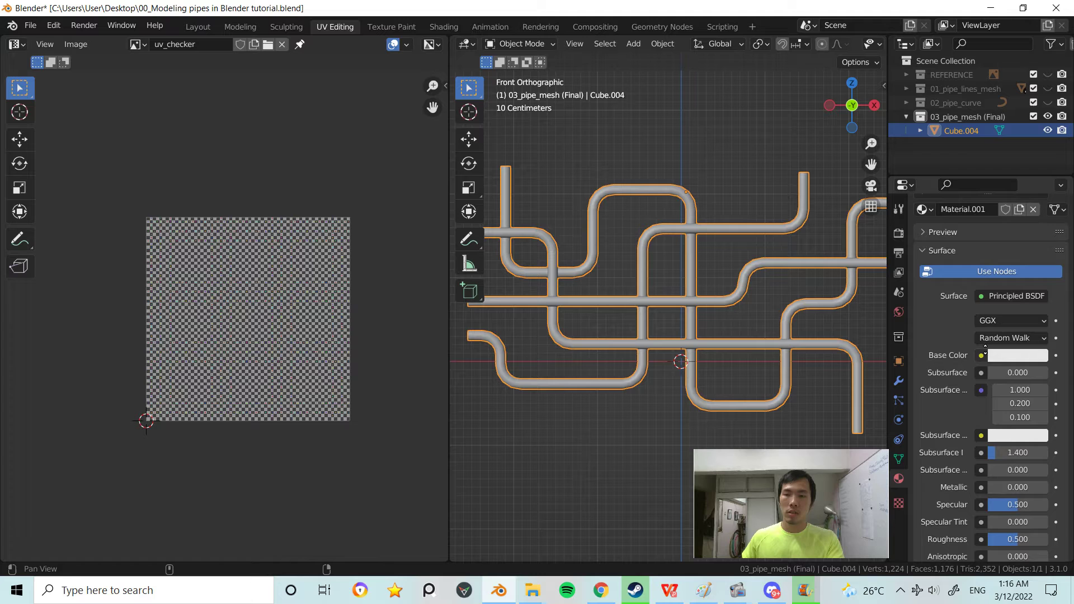
scroll(979, 431, "up", 3)
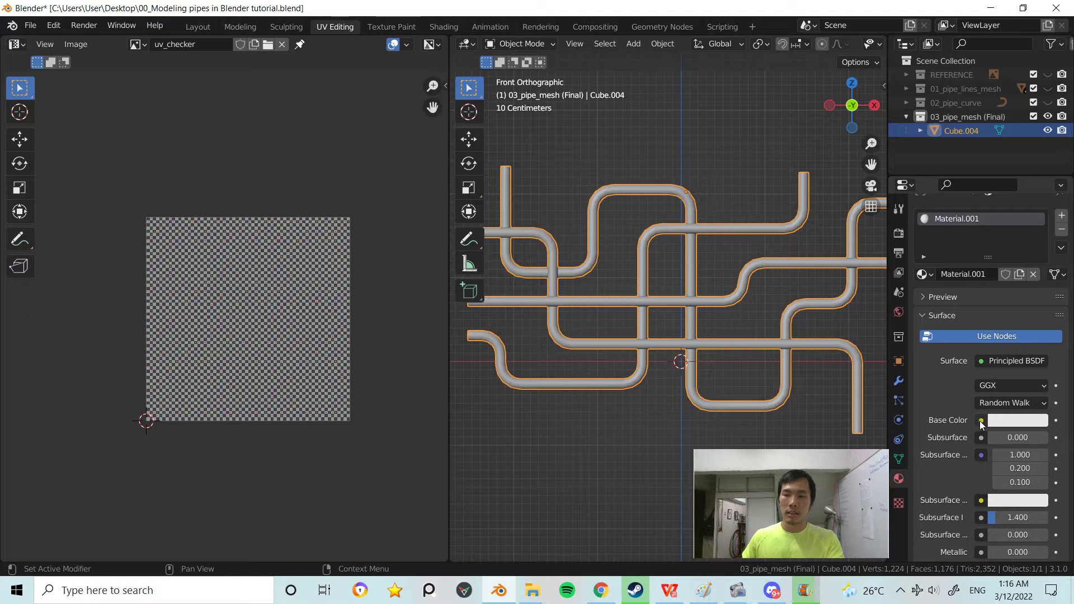
left_click(981, 420)
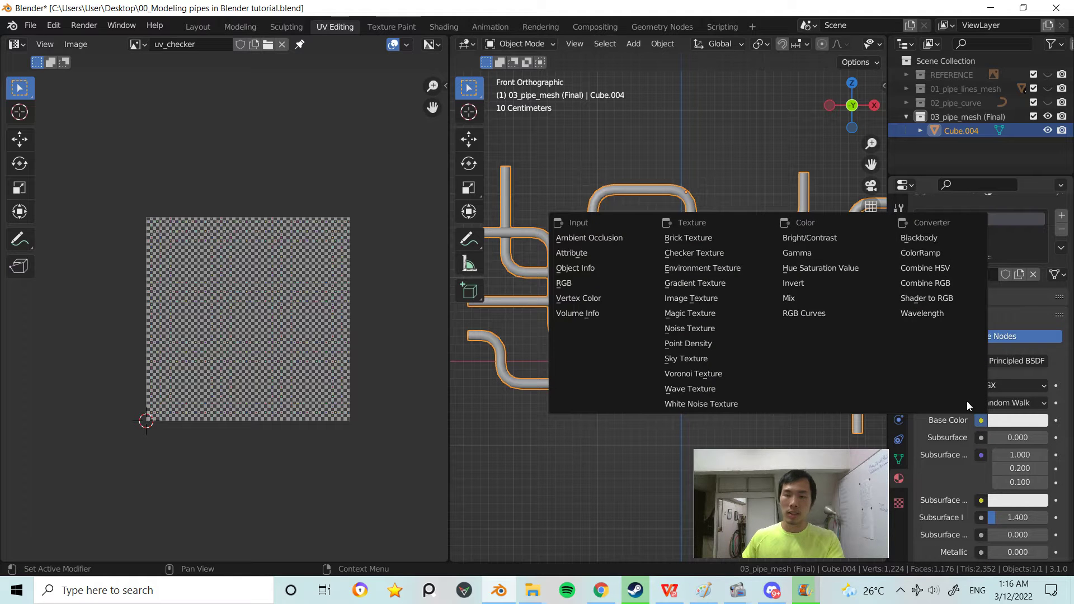
left_click(715, 299)
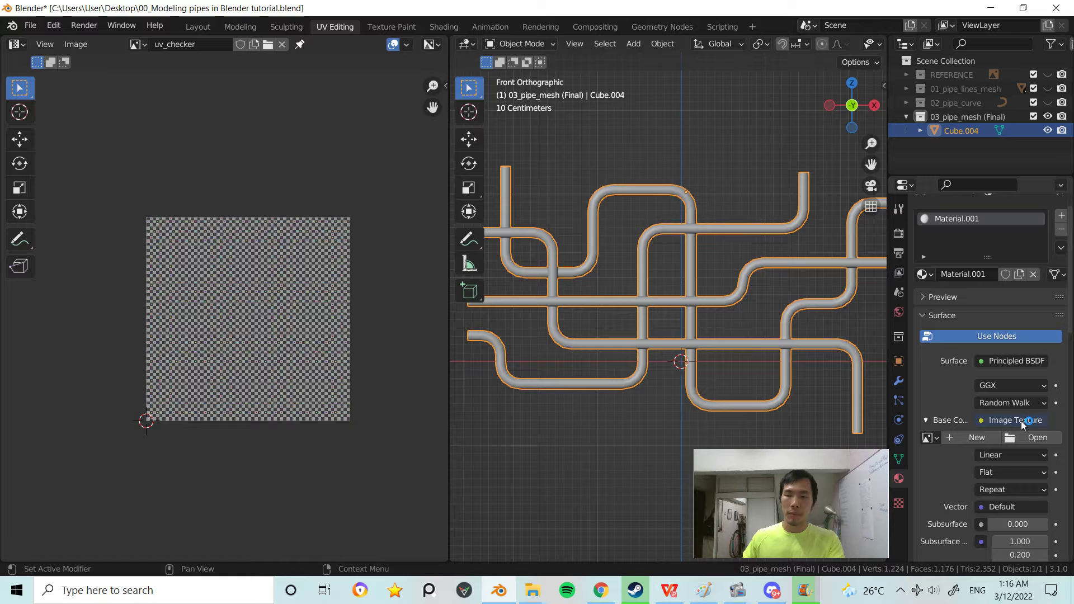
left_click(928, 440)
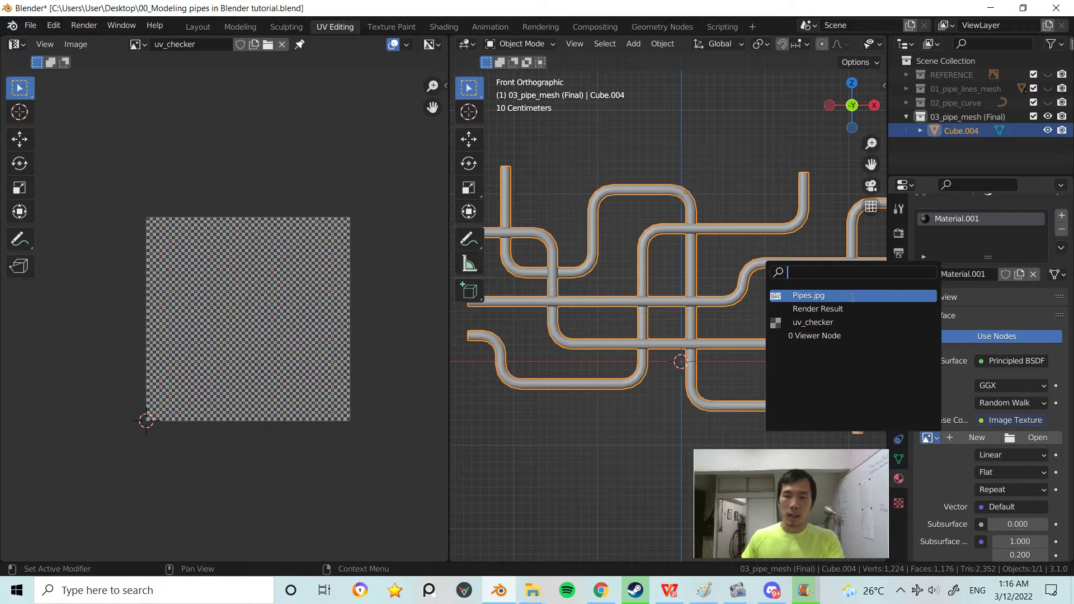
left_click(834, 325)
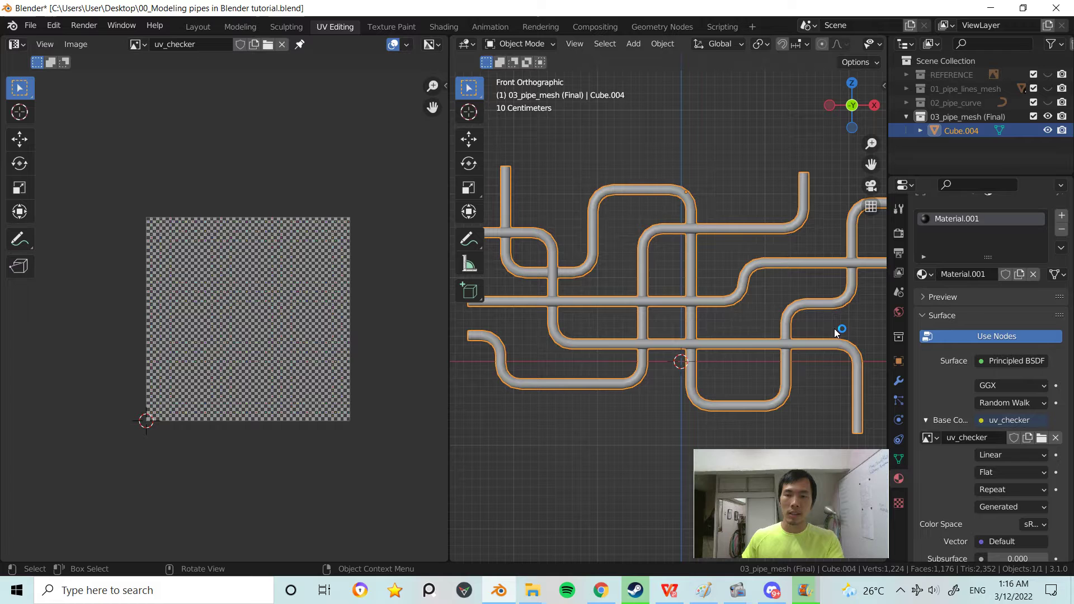
- Switch the 3D viewport to Material Preview shading to display the uv_checker texture on the pipe mesh
middle_click_drag(715, 302, 750, 193)
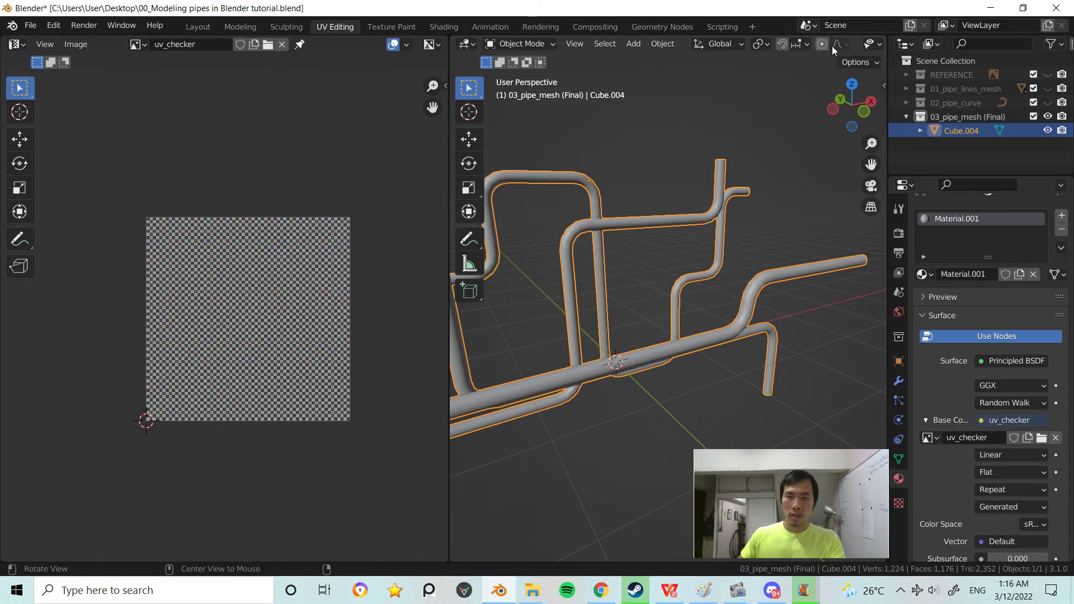
left_click_drag(831, 46, 678, 56, "alt")
mouse_move(778, 316)
left_mouse_down("ctrl+alt")
mouse_move(784, 268)
mouse_move(703, 246)
mouse_move(716, 207)
left_mouse_up("ctrl+alt")
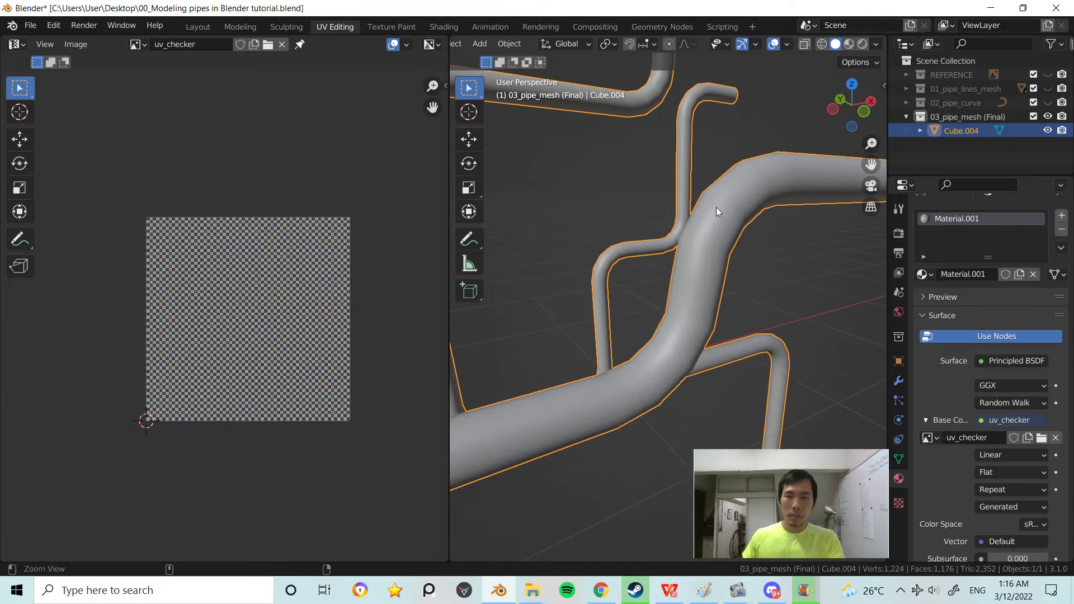
left_click(849, 45)
- Examine the checker pattern for stretching along the pipes' straight runs and bends in the front view
middle_click_drag(777, 126, 695, 227)
key("KP_1")
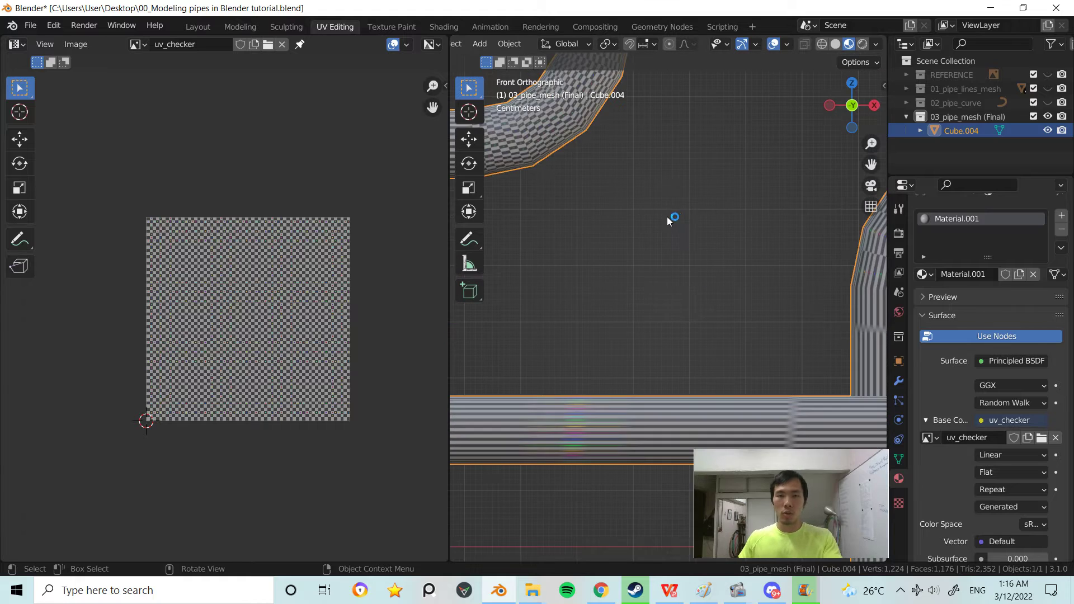
middle_click_drag(716, 275, 739, 300, "shift")
middle_click_drag(678, 214, 734, 299, "shift")
mouse_move(677, 240)
middle_mouse_down("shift")
mouse_move(711, 295)
mouse_move(645, 279)
mouse_move(680, 234)
mouse_move(646, 273)
mouse_move(695, 250)
mouse_move(686, 225)
mouse_move(661, 239)
mouse_move(720, 190)
mouse_move(673, 233)
mouse_move(576, 395)
mouse_move(538, 367)
mouse_move(730, 274)
mouse_move(672, 270)
middle_mouse_up("shift")
middle_click_drag(602, 227, 689, 236, "shift")
middle_click_drag(596, 246, 478, 272, "shift")
middle_click_drag(723, 261, 558, 269, "shift")
middle_click_drag(635, 252, 622, 228, "shift")
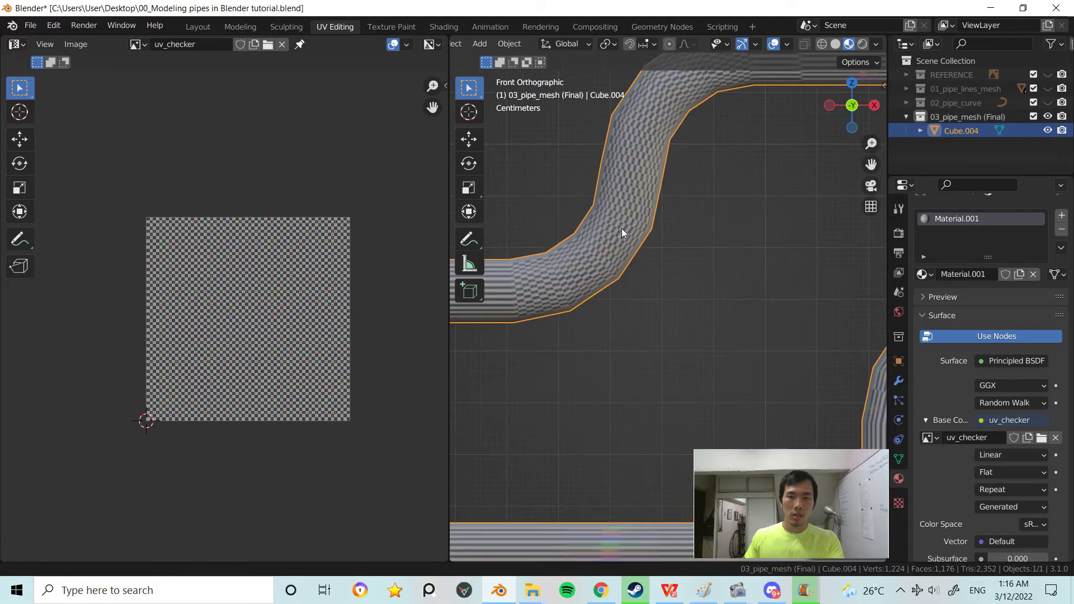
- Enter Edit Mode on the pipe mesh, select all its geometry and enable UV Sync Selection
key("Tab")
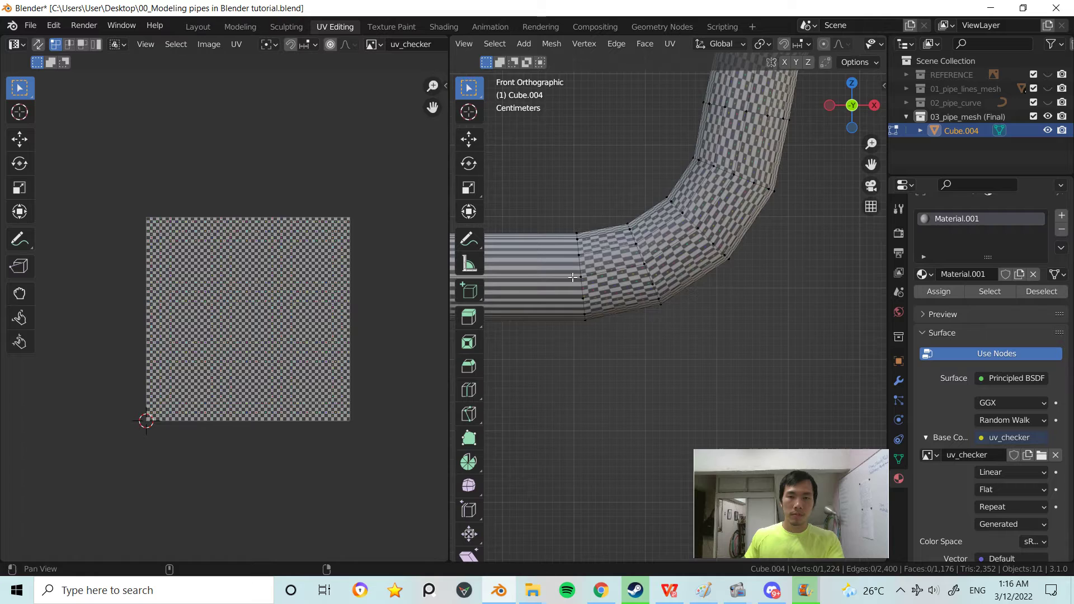
middle_click_drag(573, 277, 690, 270, "shift")
middle_click_drag(691, 270, 691, 235, "ctrl")
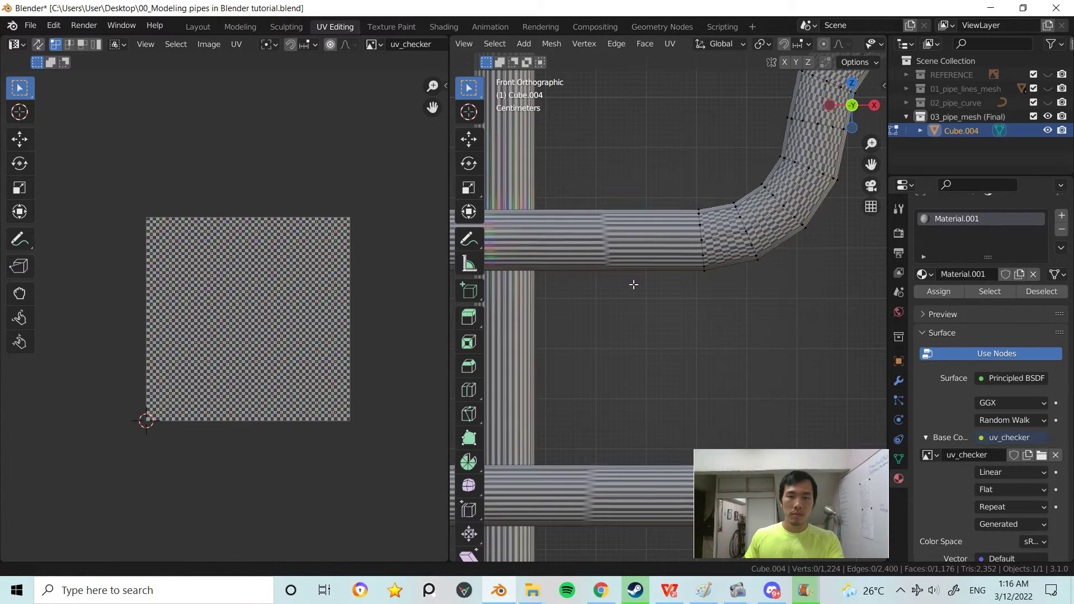
middle_click_drag(634, 285, 639, 314, "ctrl")
middle_click_drag(638, 313, 621, 263)
key("a")
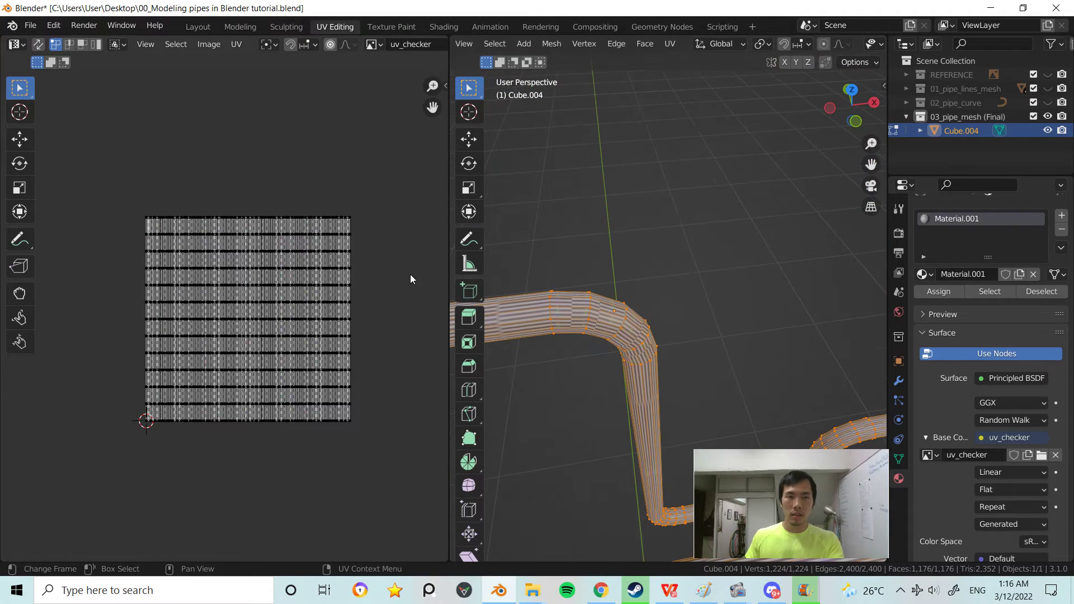
left_click(39, 45)
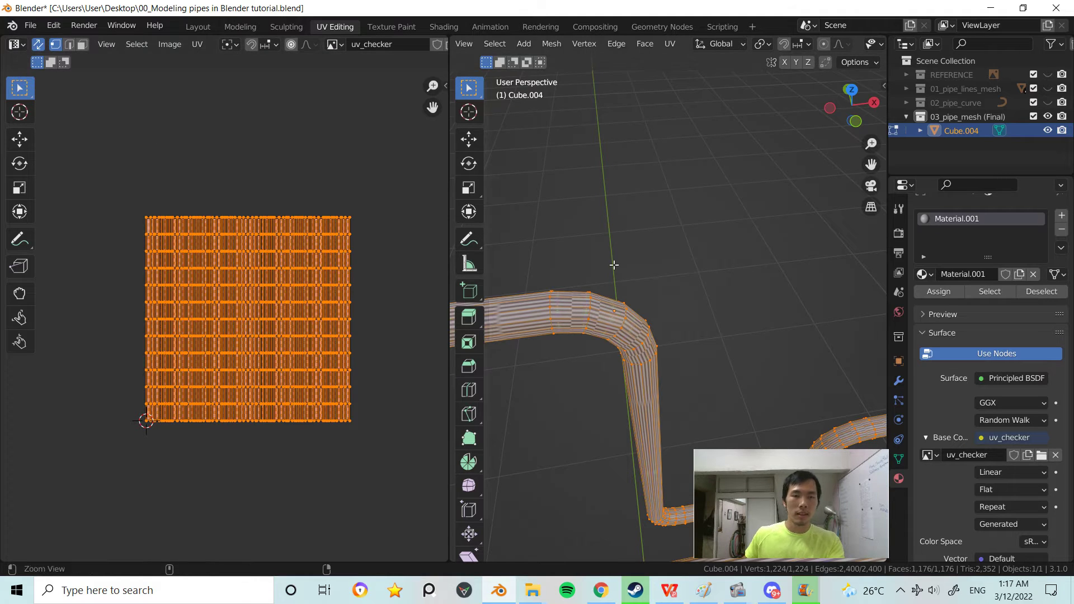
- Scale all the UVs up along X until the checker squares on the pipe bend look roughly even
left_click_drag(613, 263, 399, 224, "ctrl+alt")
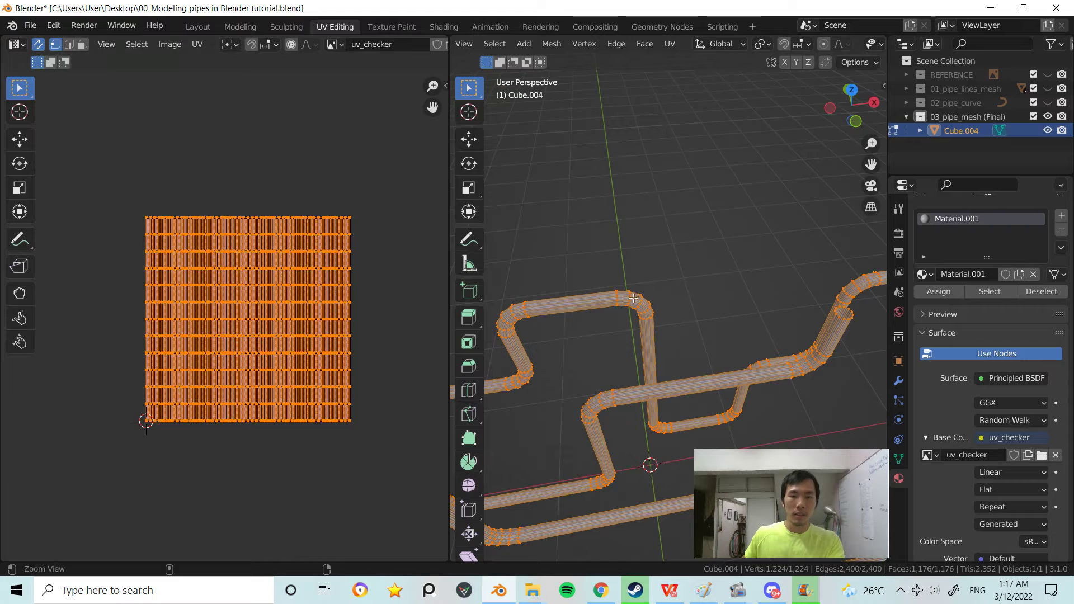
left_click_drag(638, 298, 622, 216, "alt")
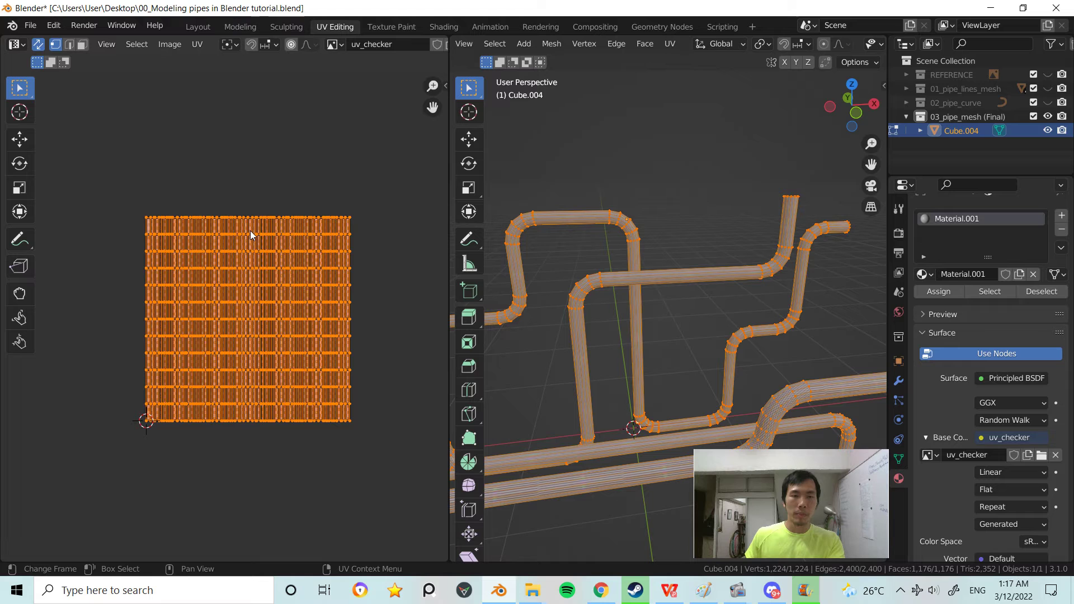
scroll(637, 253, "up", 5)
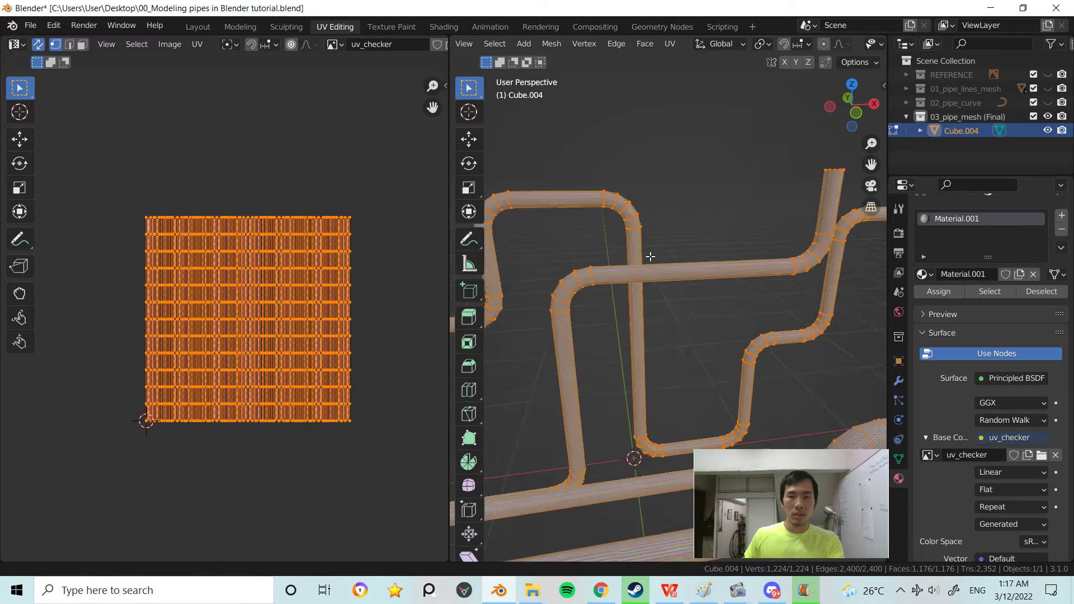
key("KP_1")
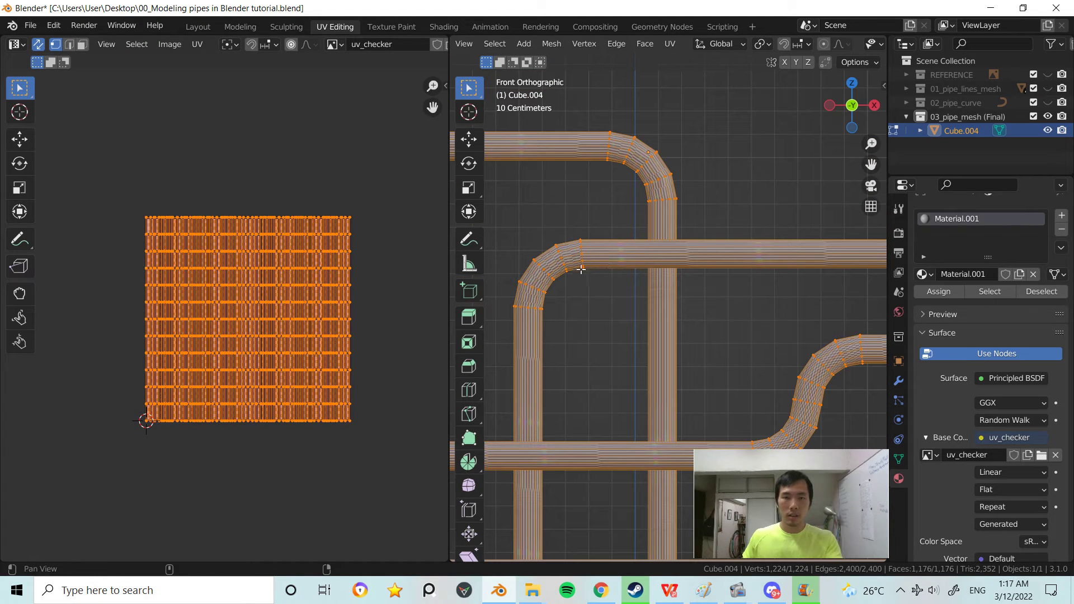
scroll(581, 269, "up", 8)
middle_click_drag(336, 315, 341, 289)
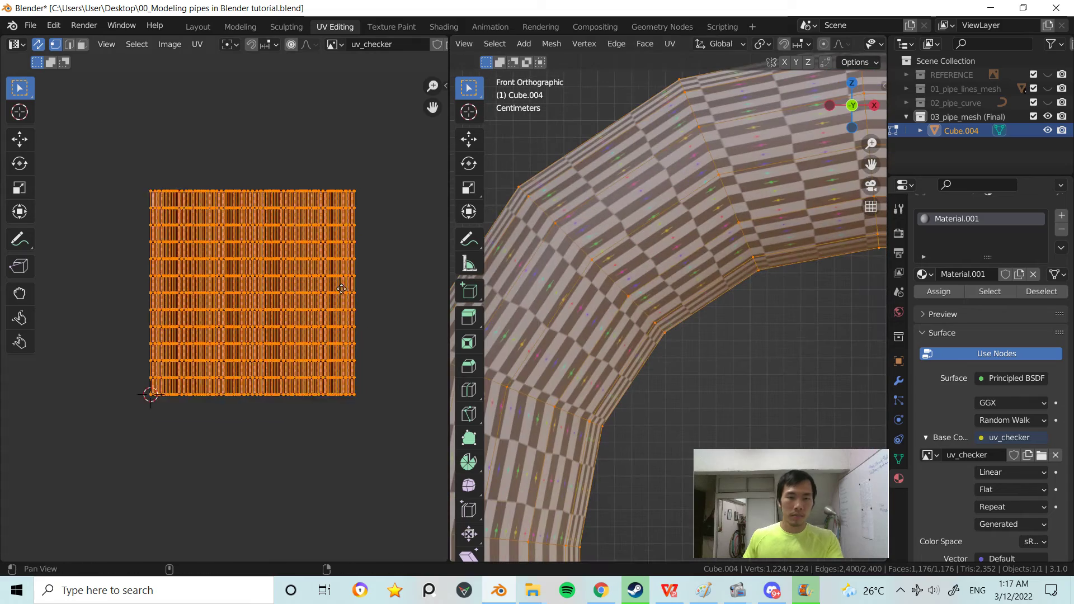
scroll(341, 289, "up", 1)
key("s")
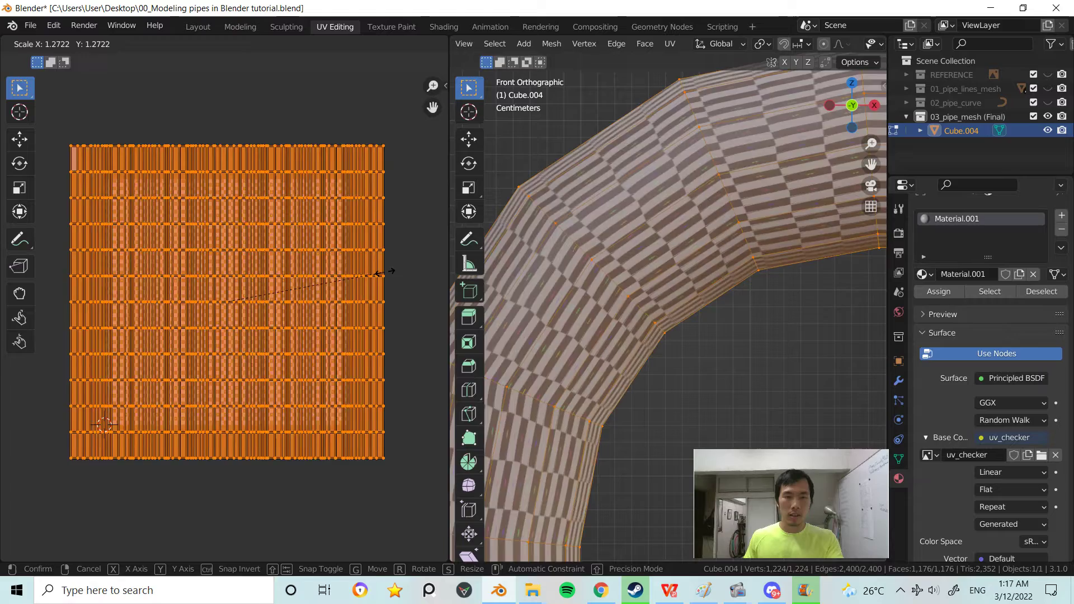
key("x")
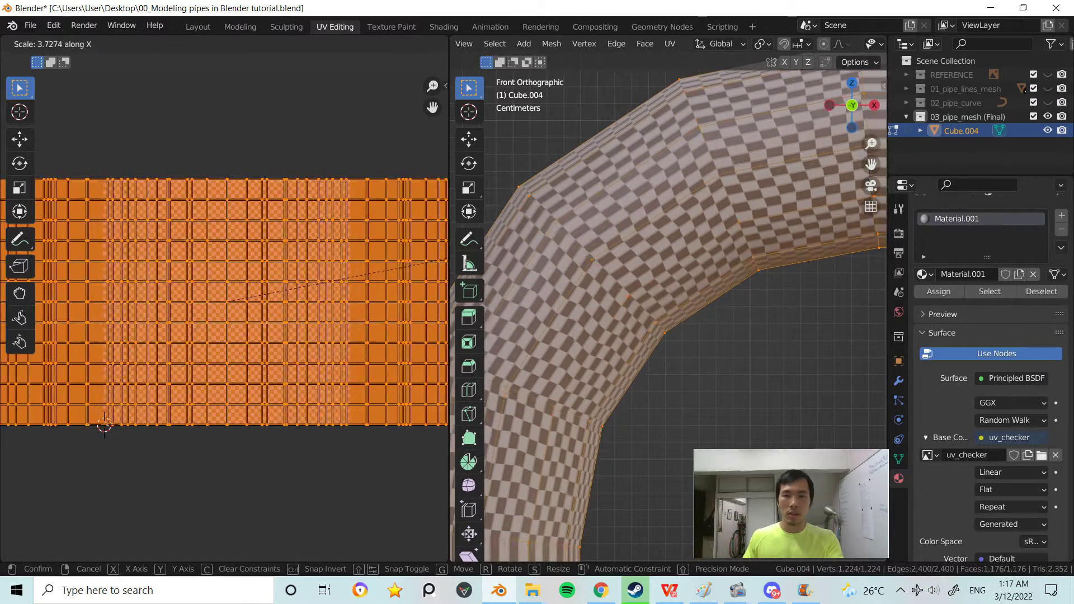
left_click(777, 210)
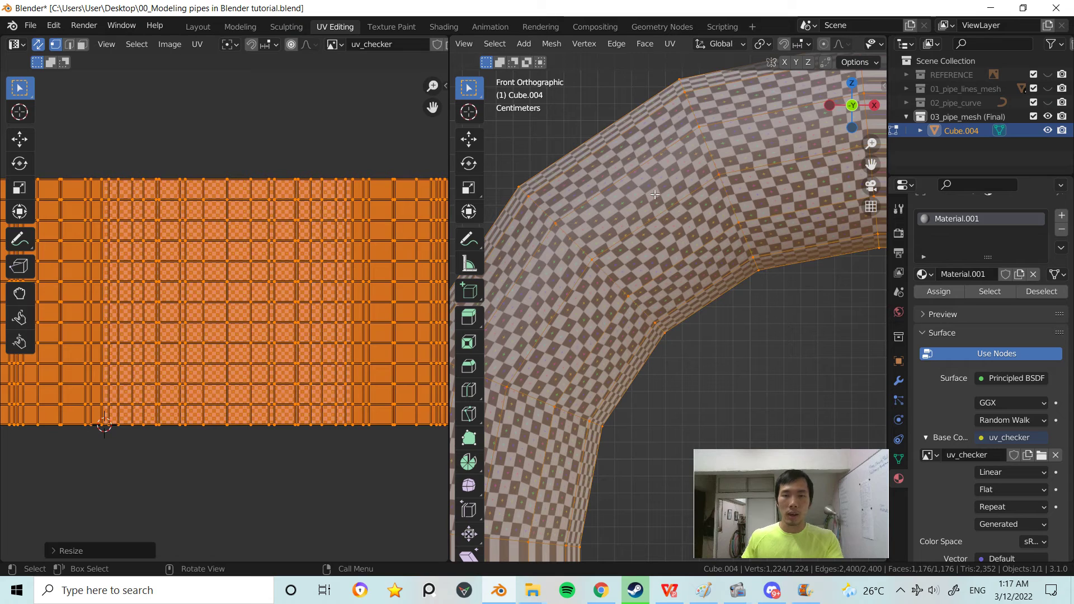
- Stretch the UVs further along X in two passes, the second by about 1.24, checking the squares on the large bend
middle_click_drag(630, 207, 662, 201)
scroll(663, 197, "up", 5)
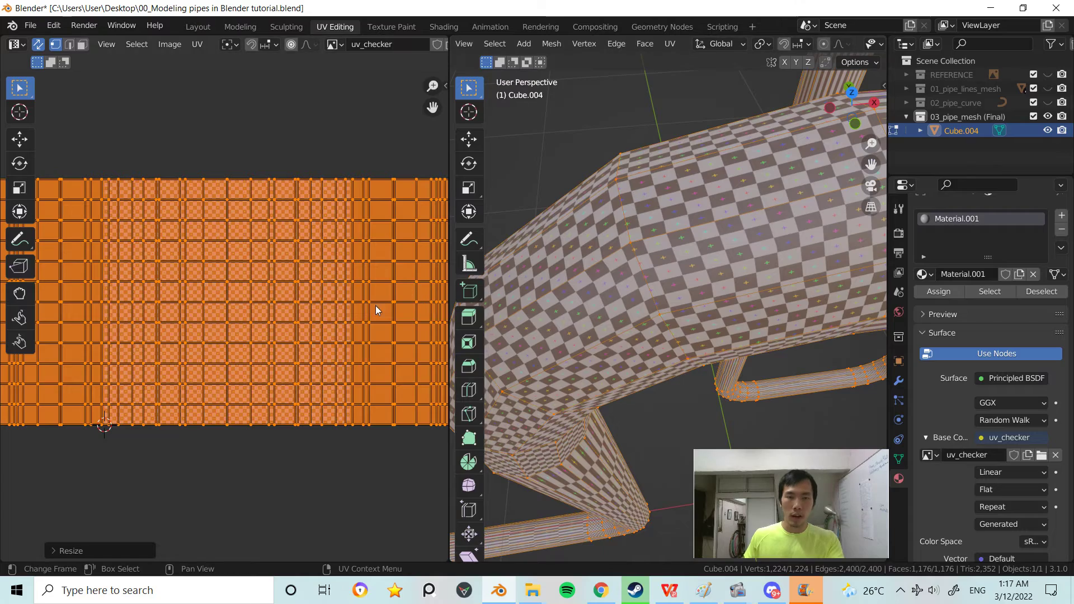
key("s")
key("x")
left_click(420, 308)
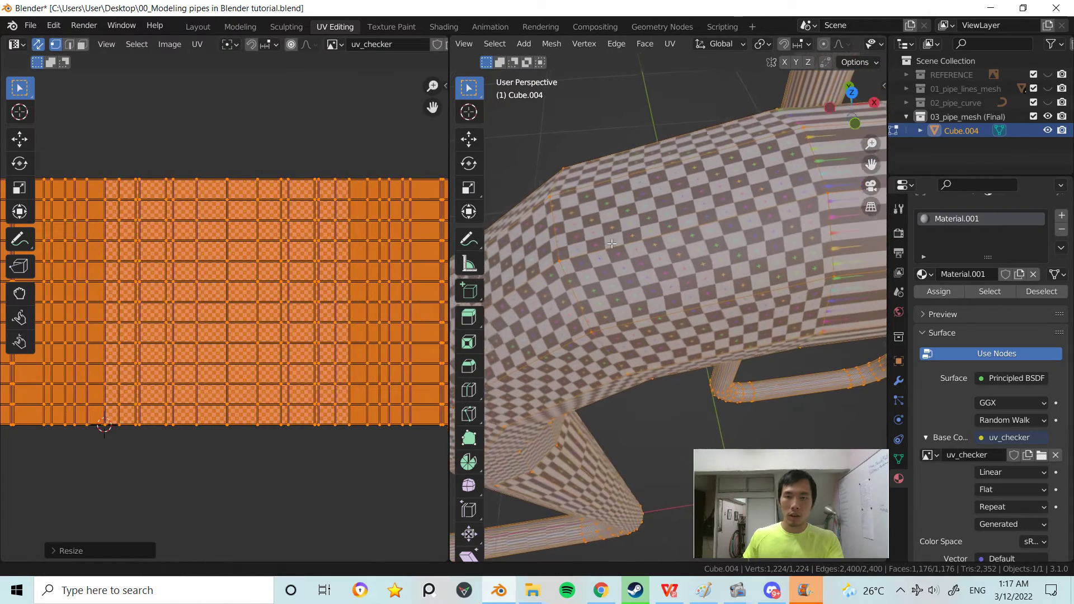
middle_click_drag(612, 244, 645, 230)
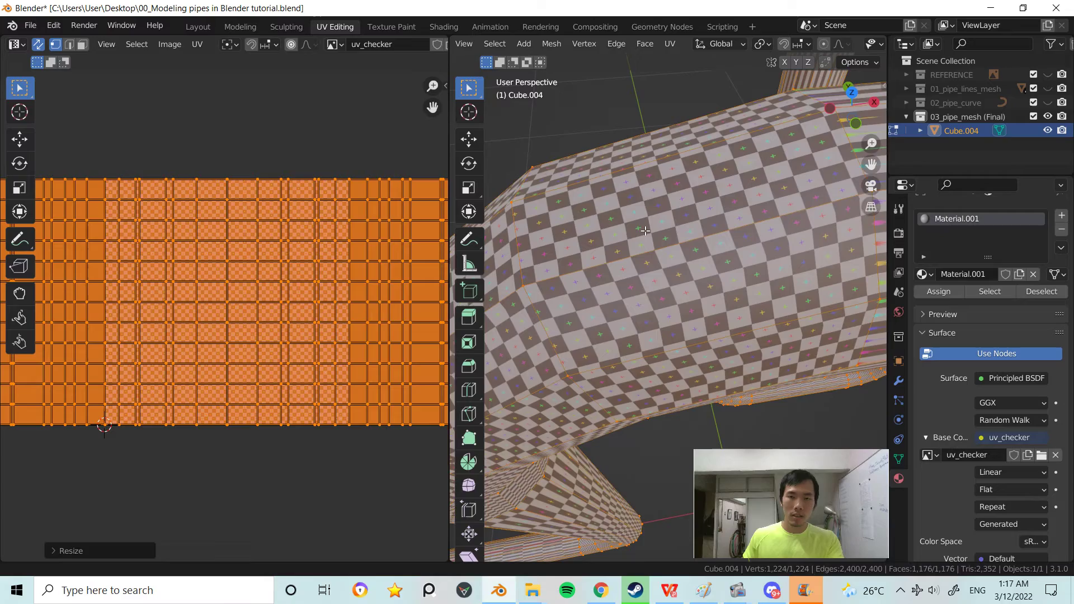
key("s")
key("x")
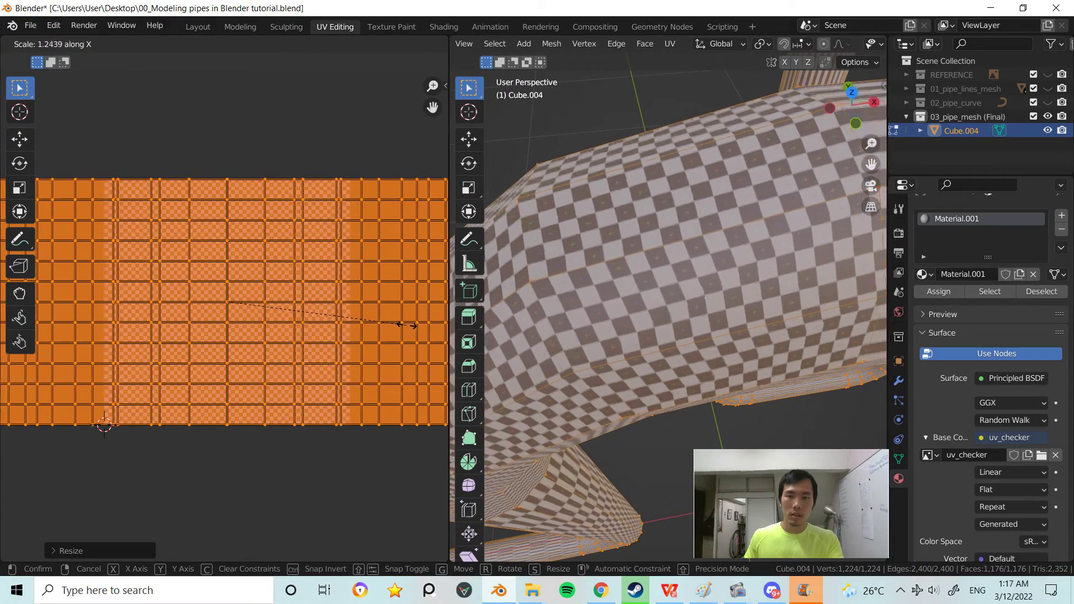
left_click(415, 324)
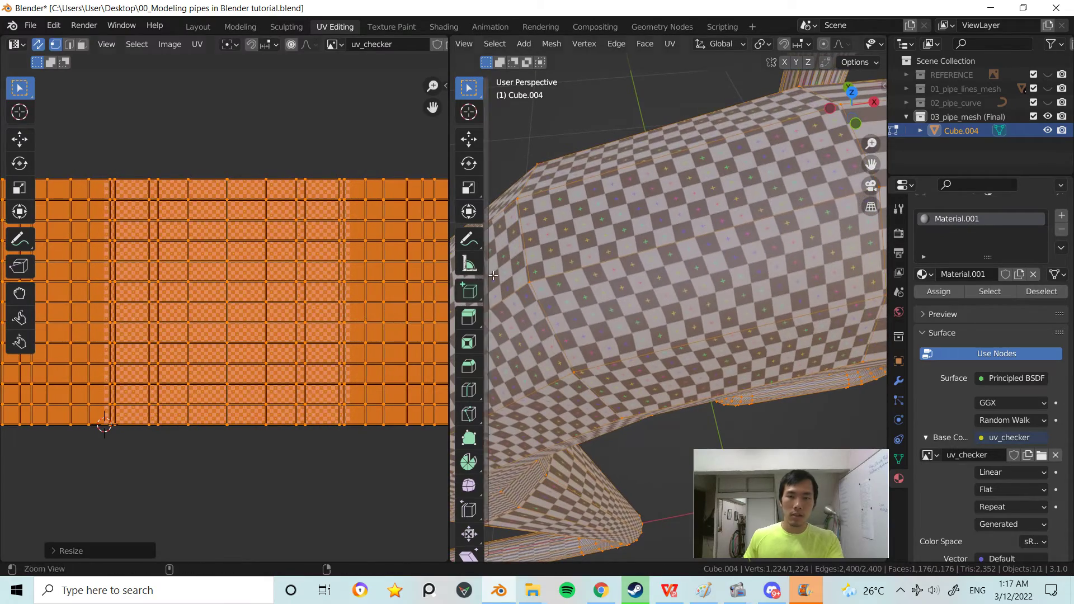
- Fine-tune the UVs with one more slight enlargement along X to even out the checker squares up close
scroll(547, 252, "up", 5)
scroll(547, 251, "down", 3)
key("s")
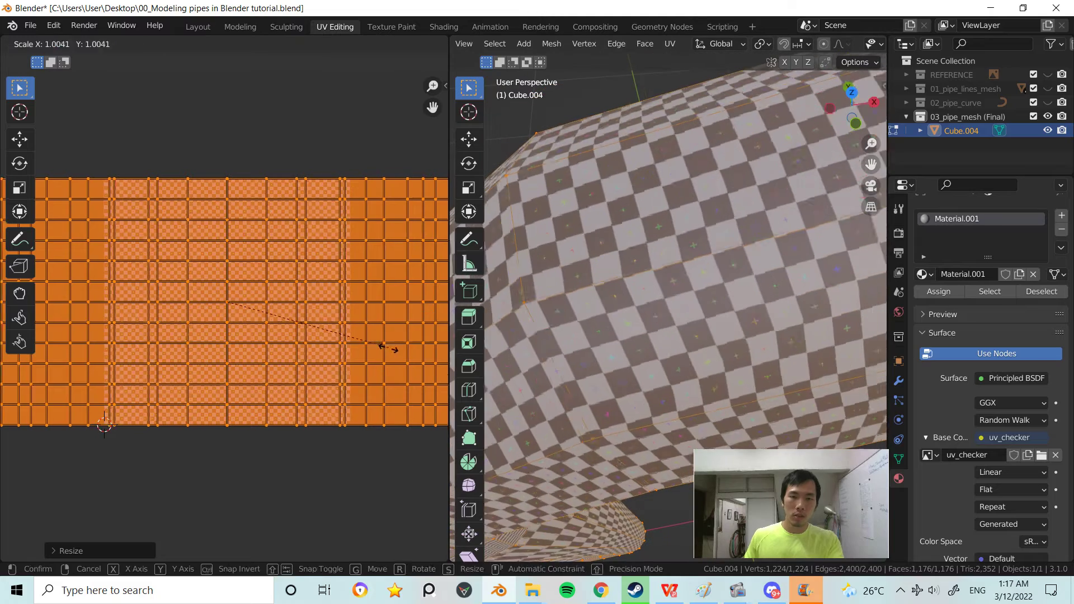
key("x")
left_click(413, 340)
scroll(603, 256, "down", 2)
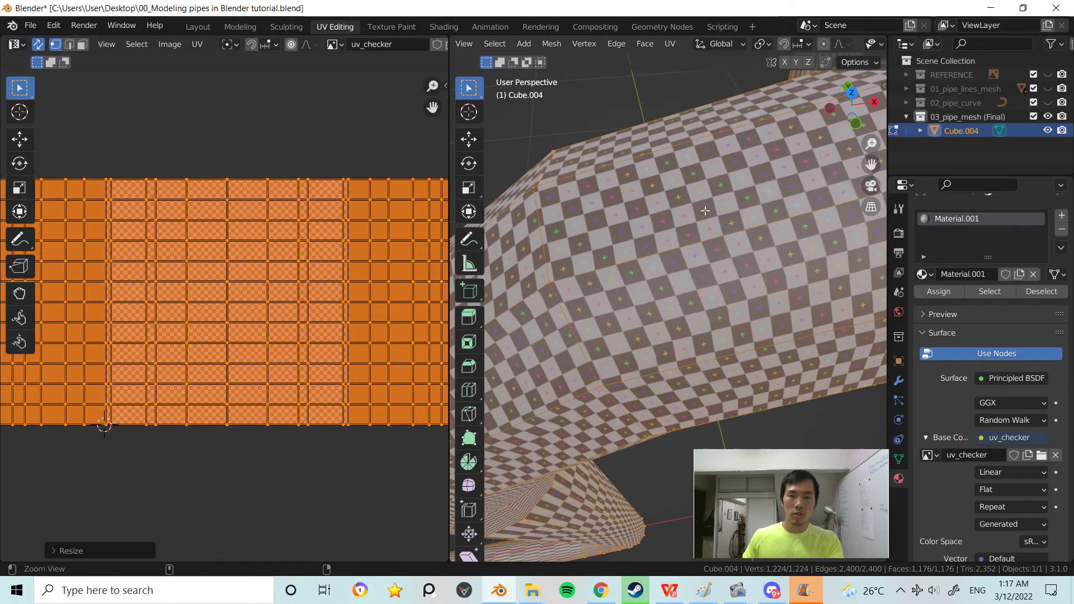
middle_click_drag(715, 216, 661, 245, "ctrl")
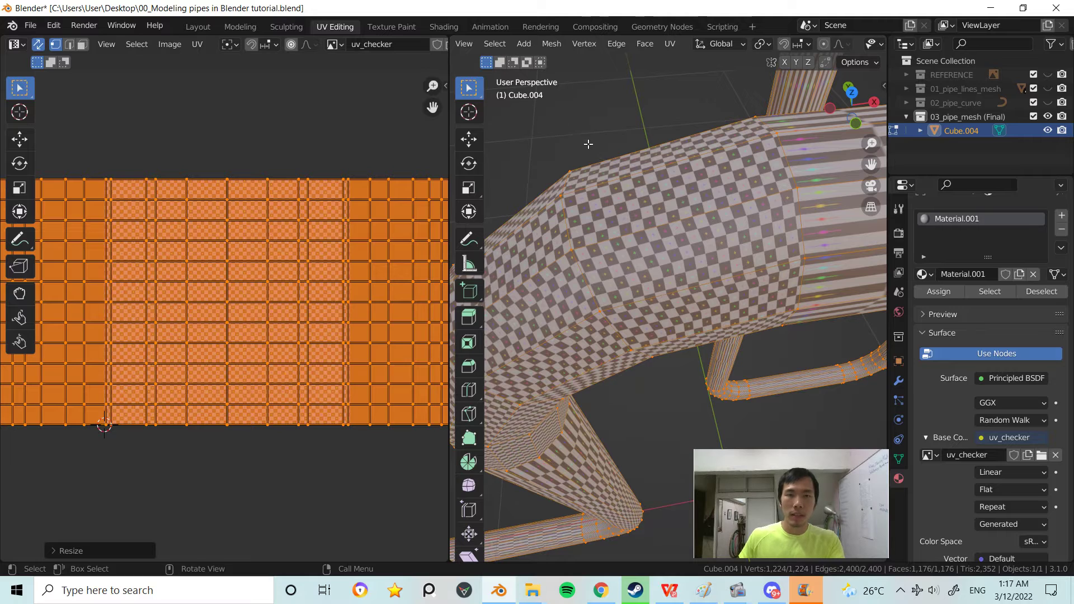
- Set the mesh selection mode to Face select, keeping the whole pipe mesh selected
key("3")
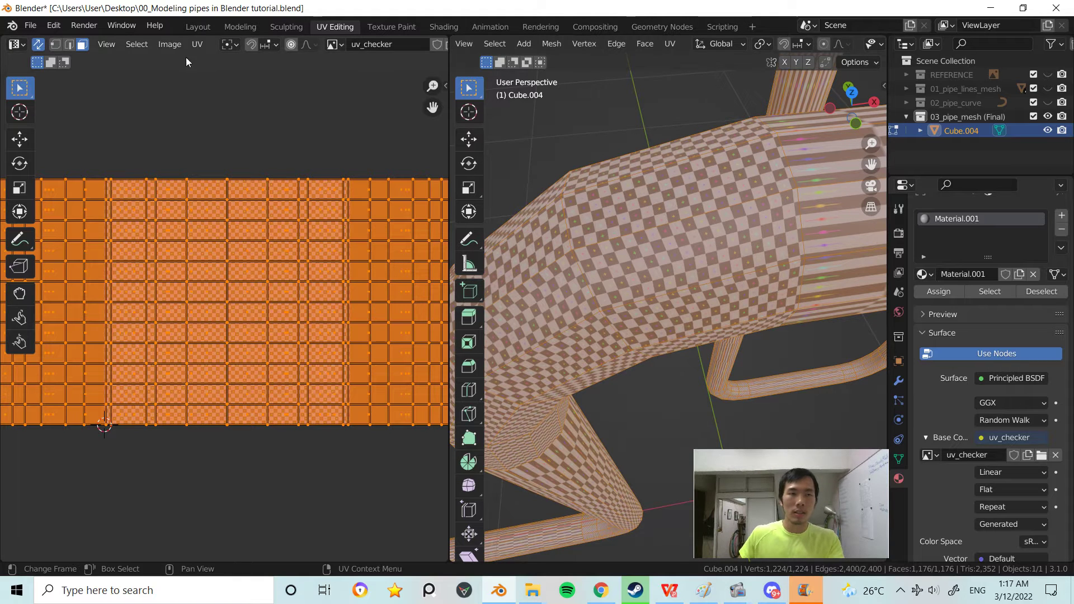
scroll(754, 45, "right", 5)
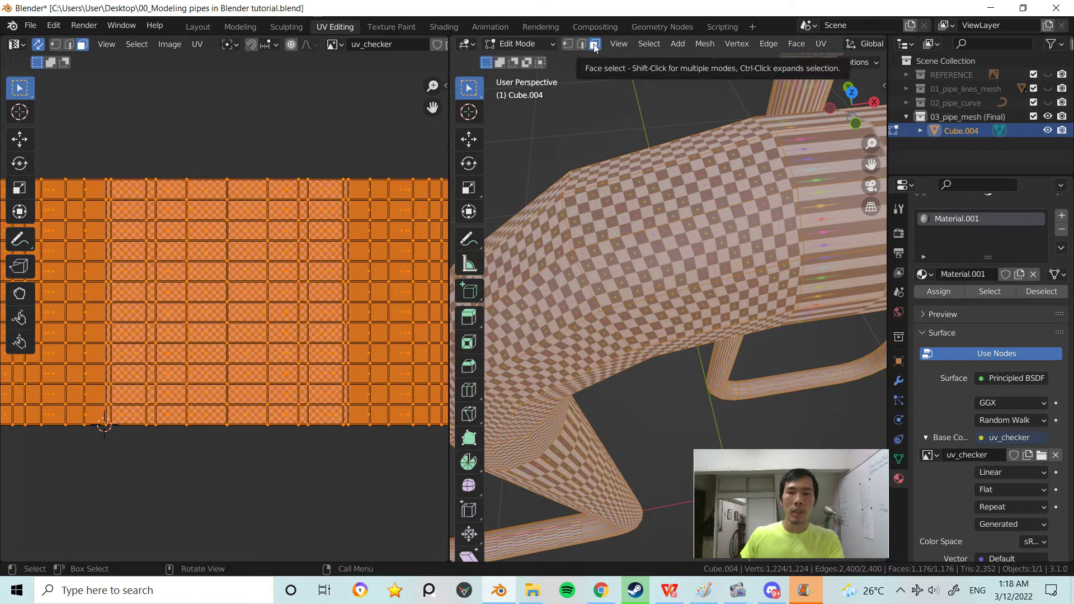
left_click(568, 43)
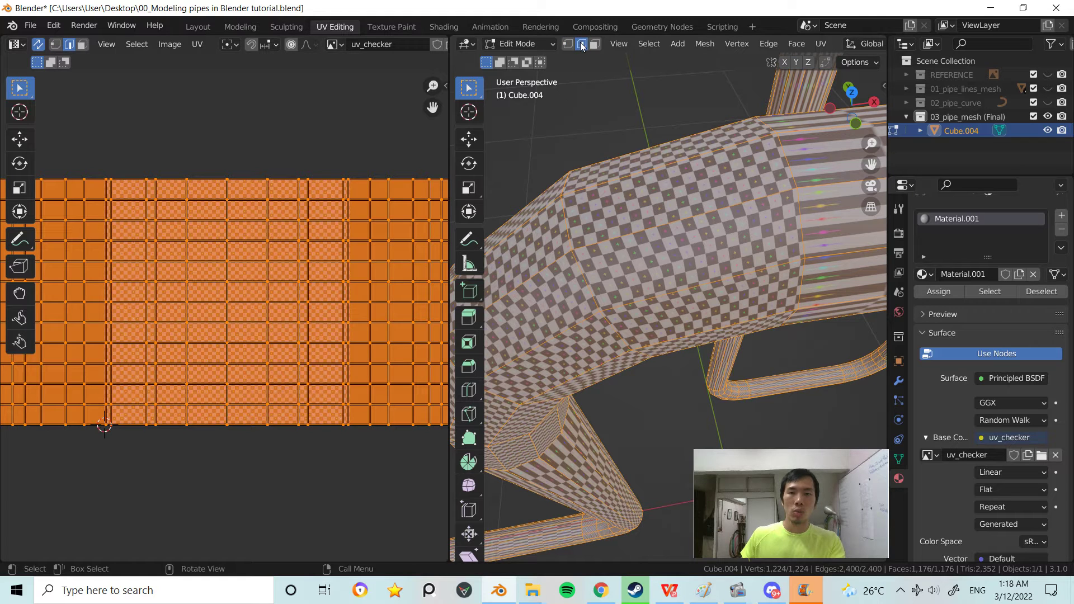
left_click(594, 43)
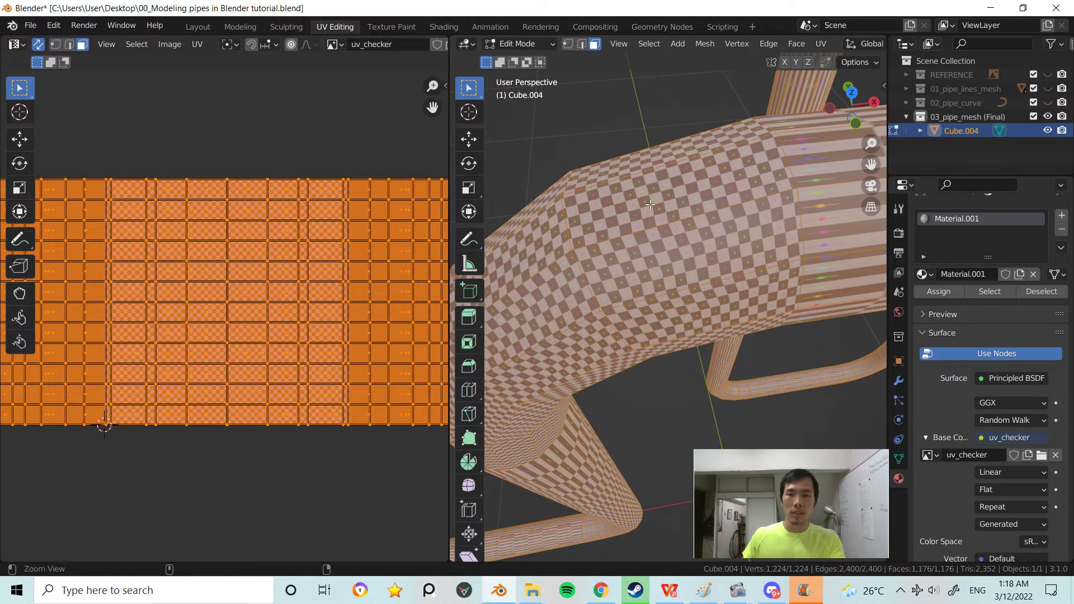
- Deselect and reselect one long face on the large pipe bend to make it active, and inspect its checker squares
scroll(650, 204, "up", 3)
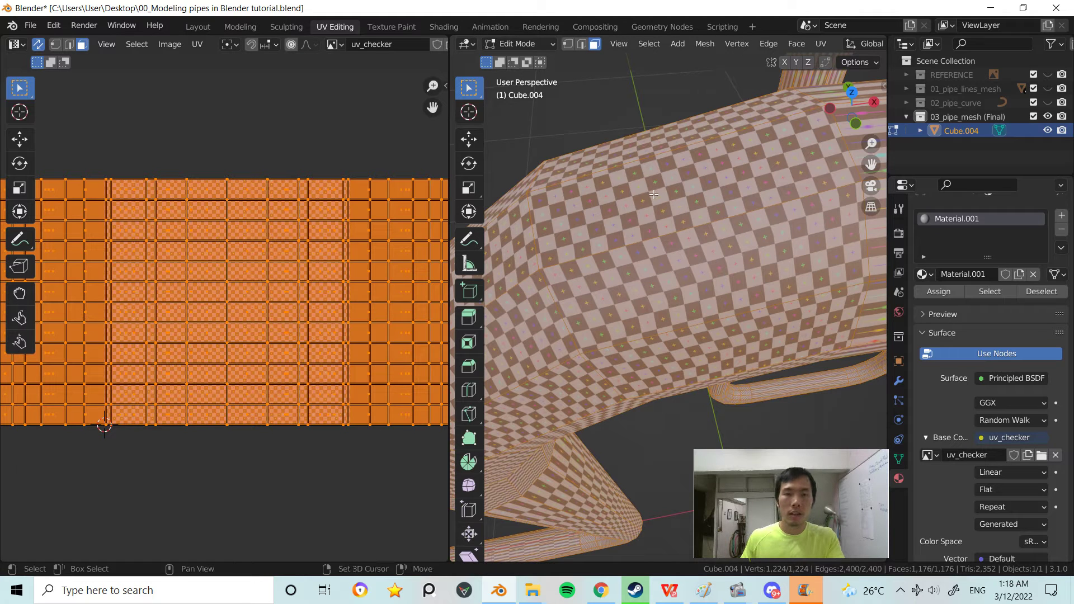
left_click(654, 197, "shift")
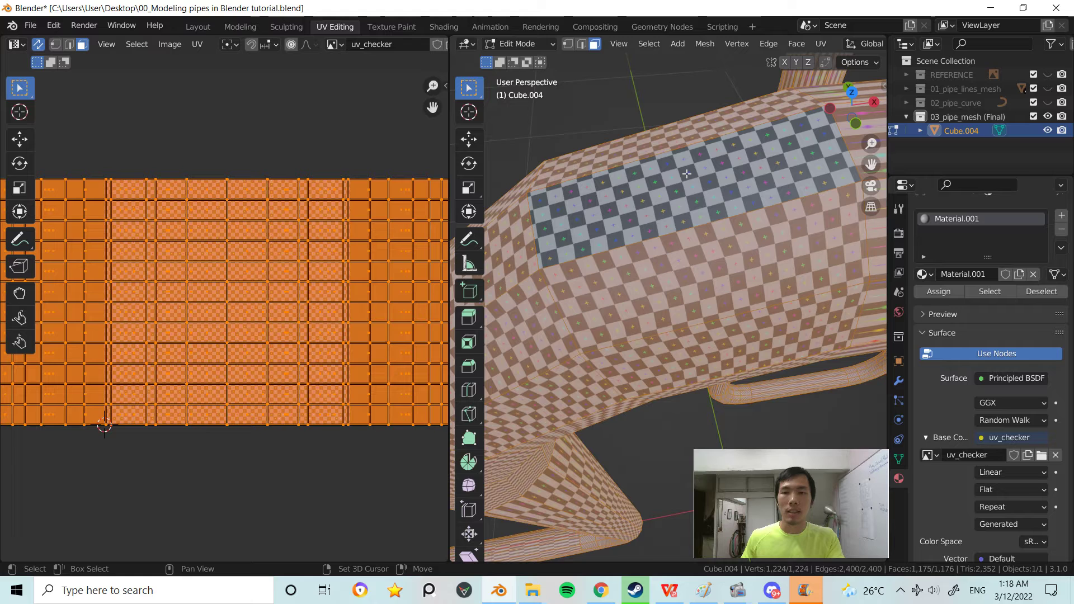
scroll(645, 199, "up", 2)
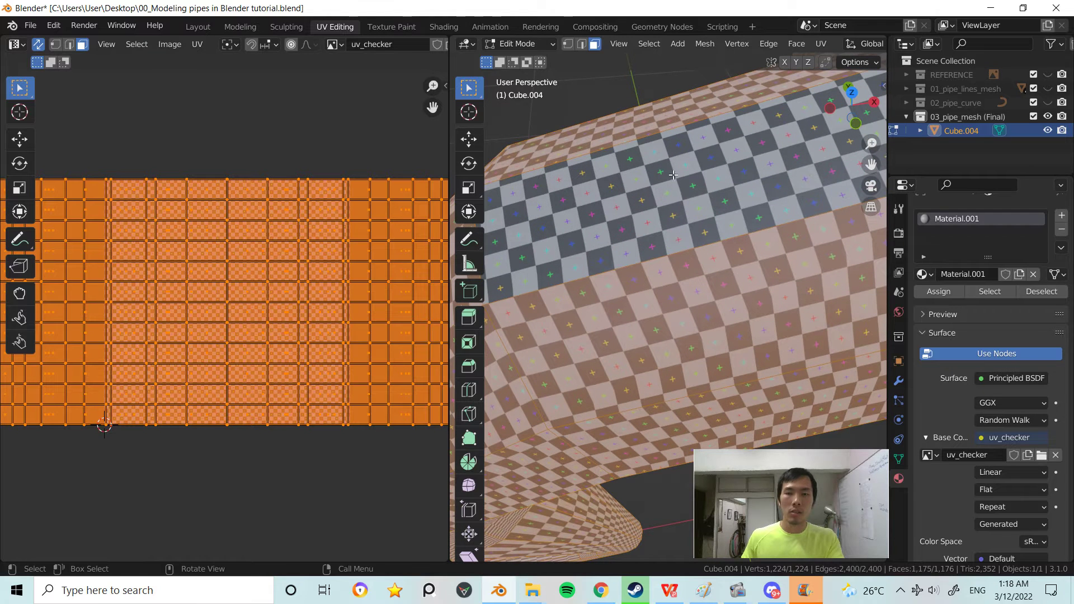
left_click(665, 186, "shift")
scroll(668, 183, "up", 3)
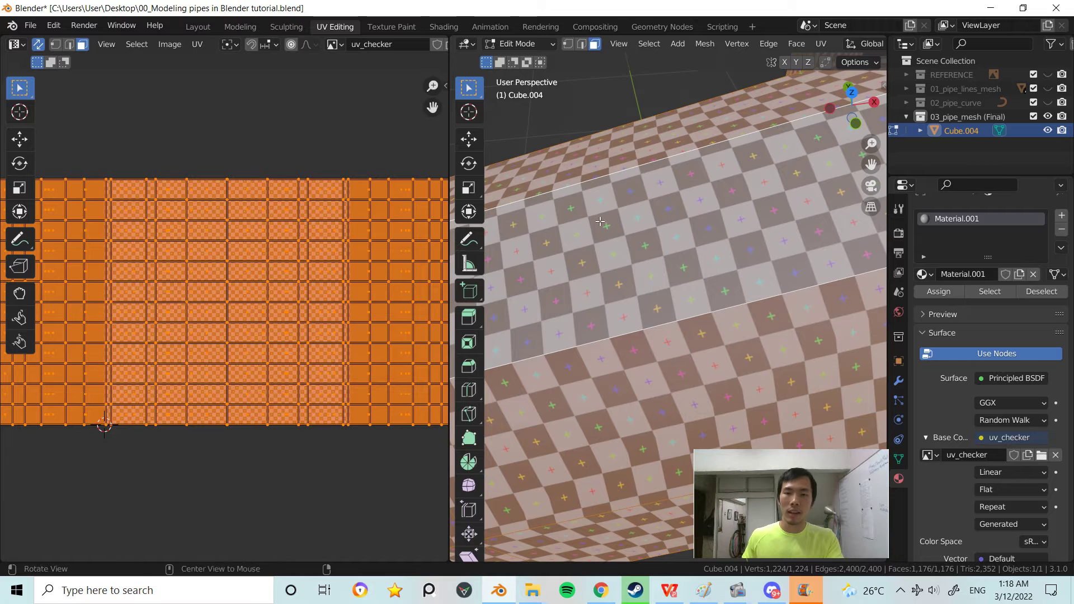
scroll(676, 192, "down", 3)
scroll(635, 224, "up", 2)
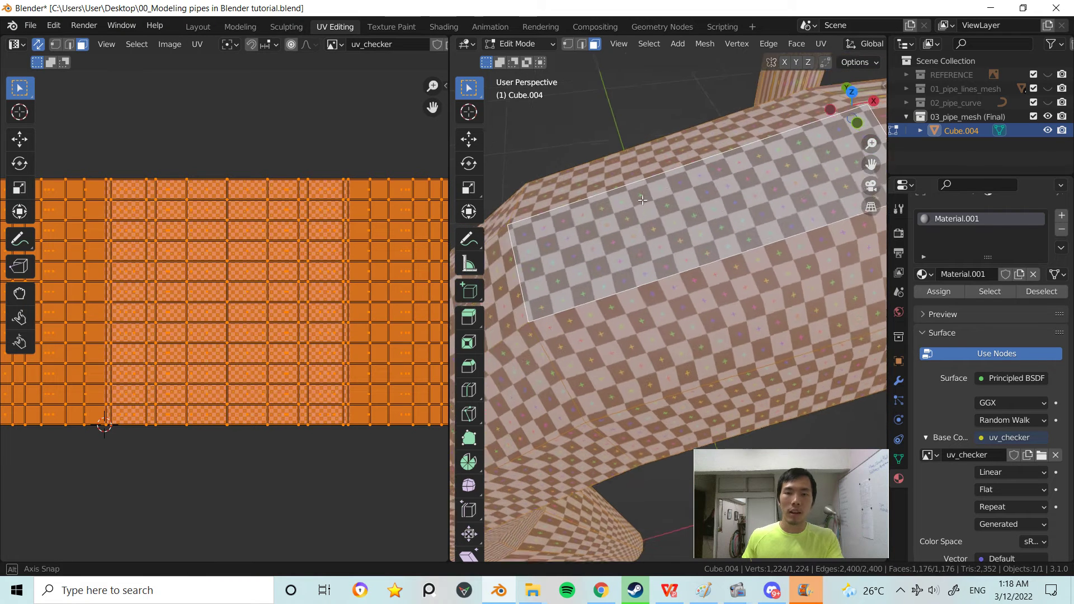
scroll(670, 208, "up", 2)
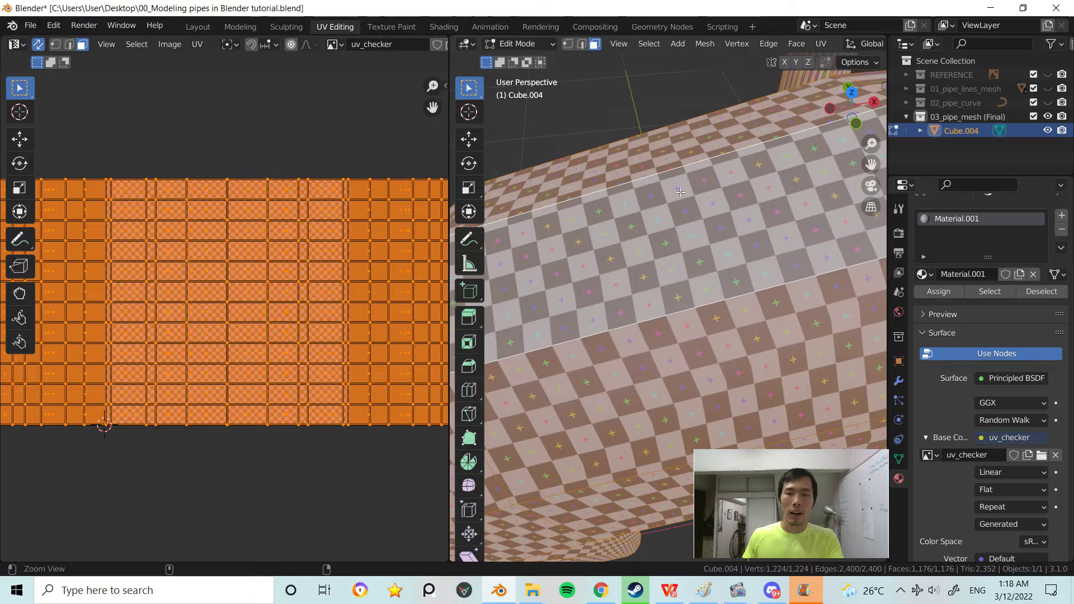
middle_click_drag(681, 192, 651, 226)
scroll(644, 217, "down", 1)
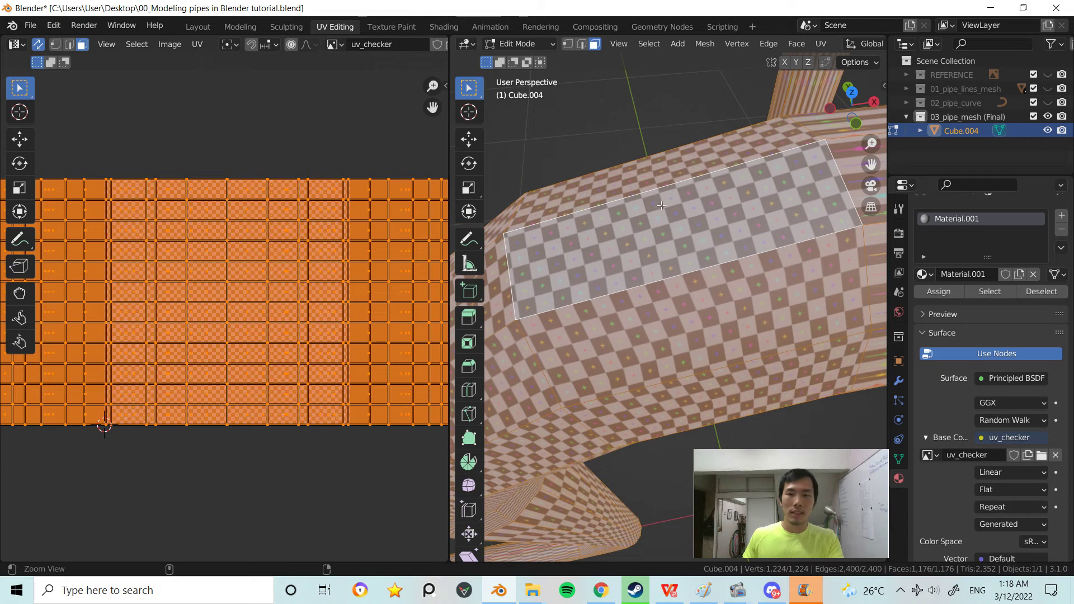
- Unwrap the selected pipes with Follow Active Quads from the active bend face, using the Length Average edge length mode
scroll(662, 205, "down", 1)
scroll(693, 221, "up", 2)
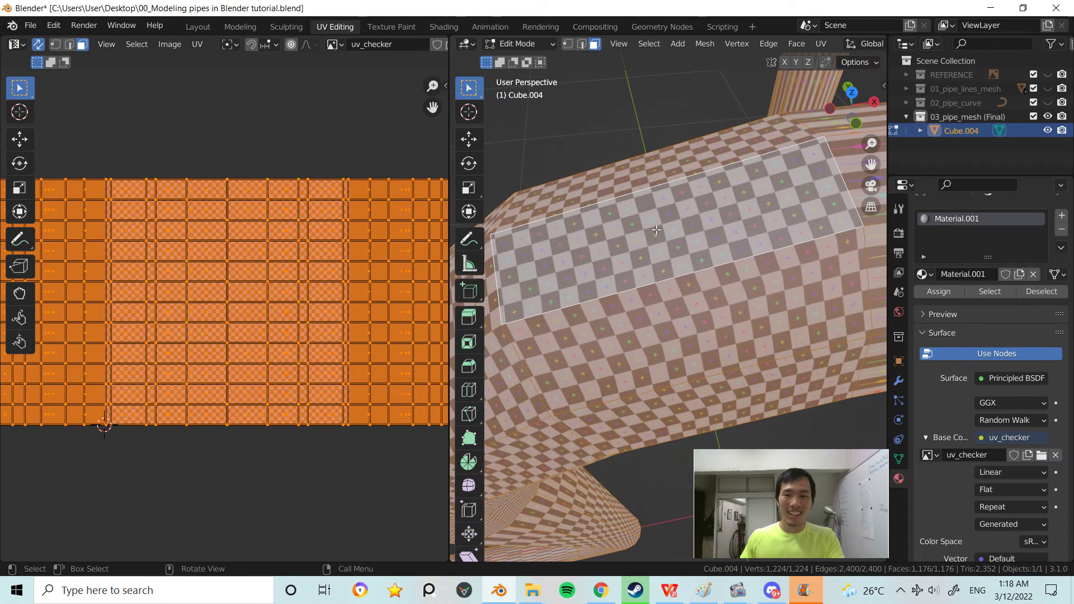
scroll(698, 246, "down", 5)
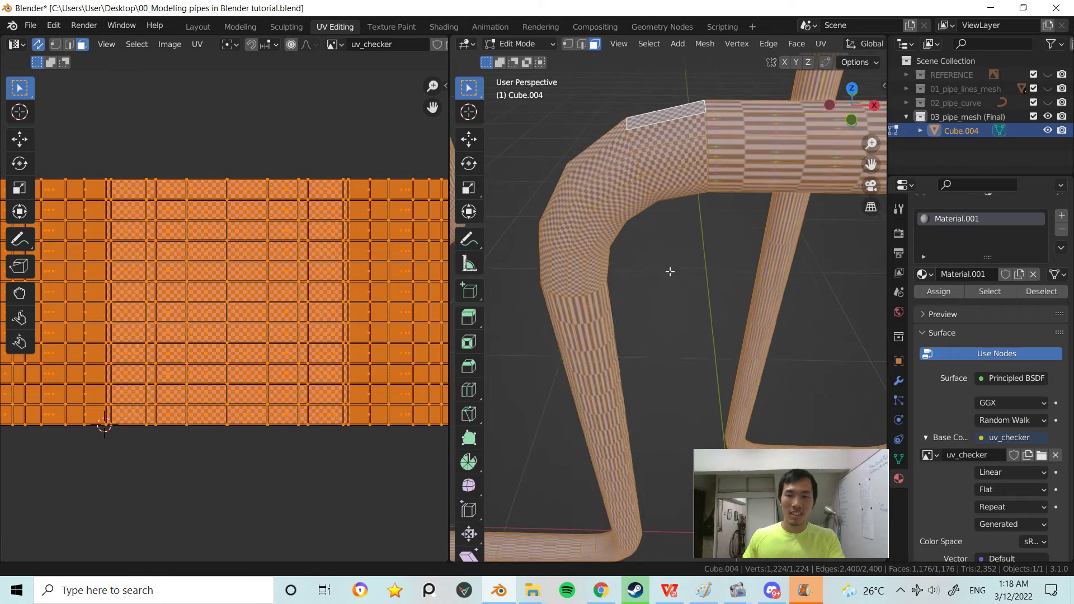
middle_click_drag(692, 213, 669, 261, "shift")
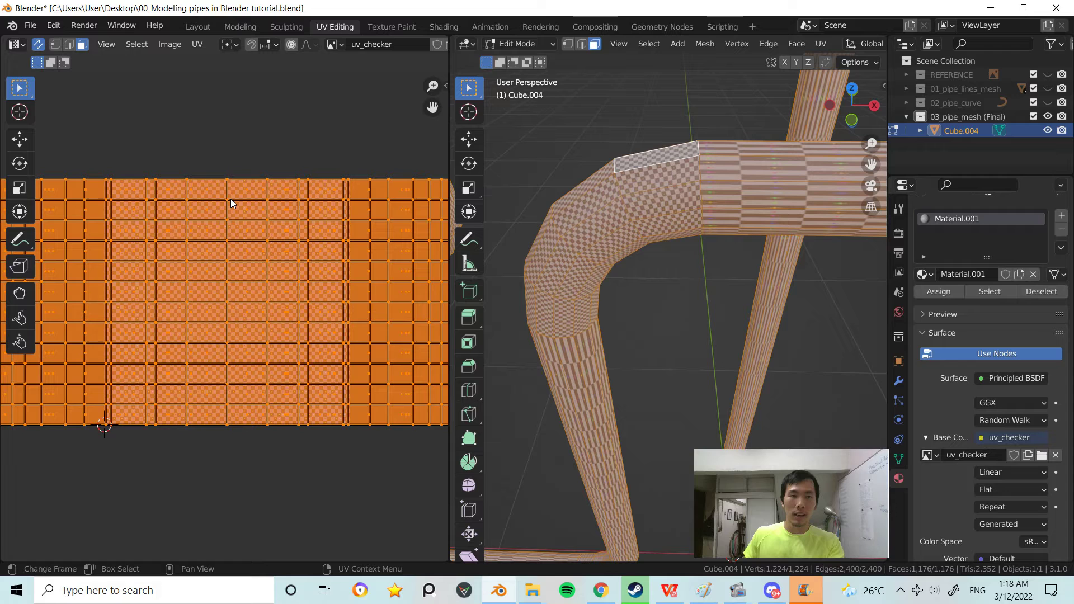
key("u")
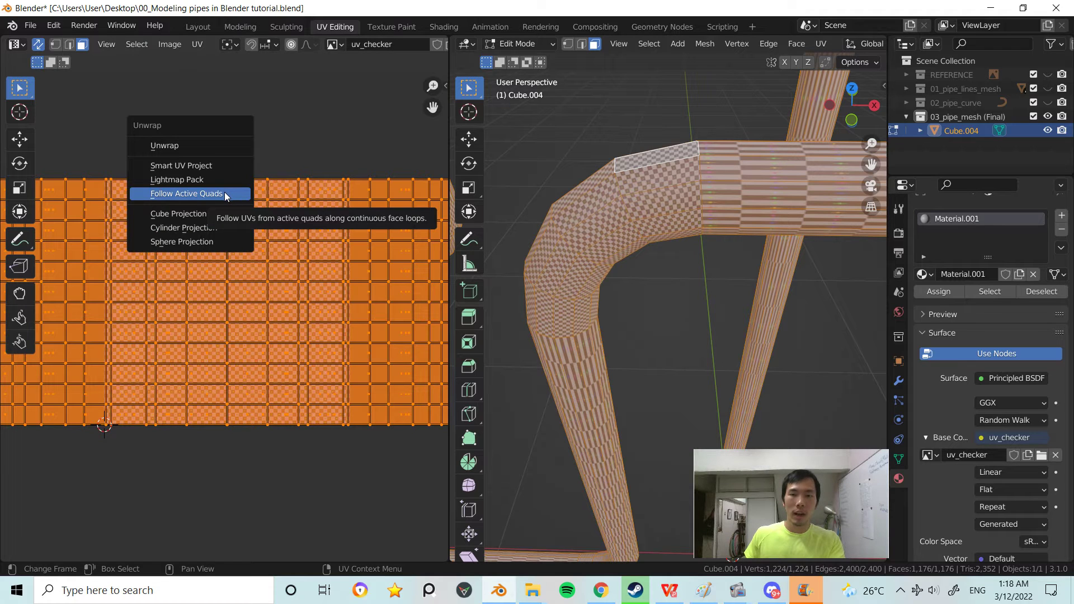
left_click(224, 192)
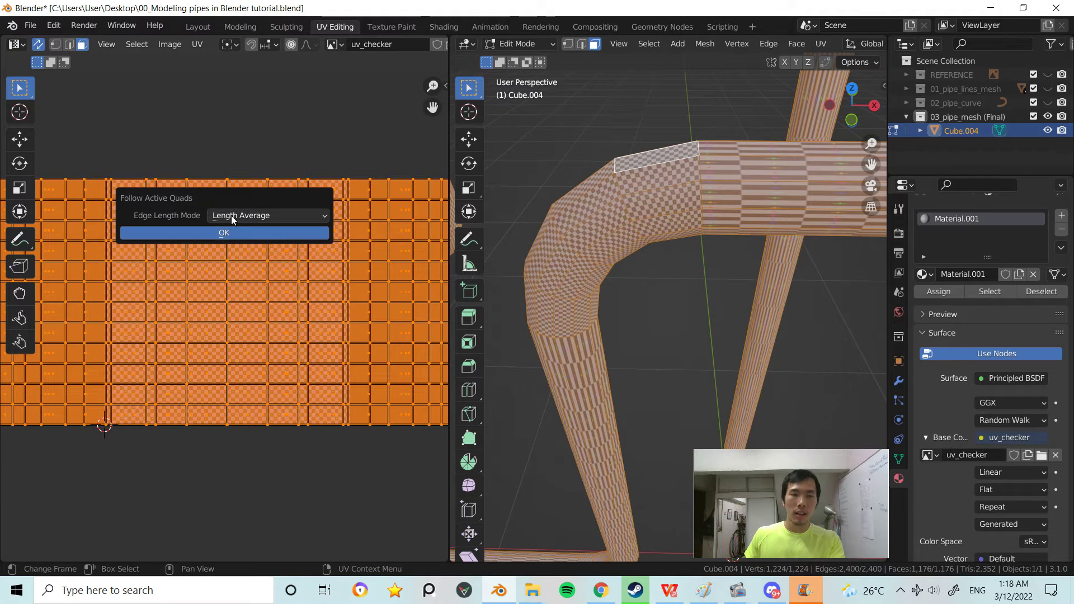
left_click(240, 236)
- Examine the checker squares on the bends and straight sections of the pipes from several angles
middle_click_drag(660, 228, 660, 207)
key("KP_1")
middle_click_drag(609, 154, 767, 311, "shift")
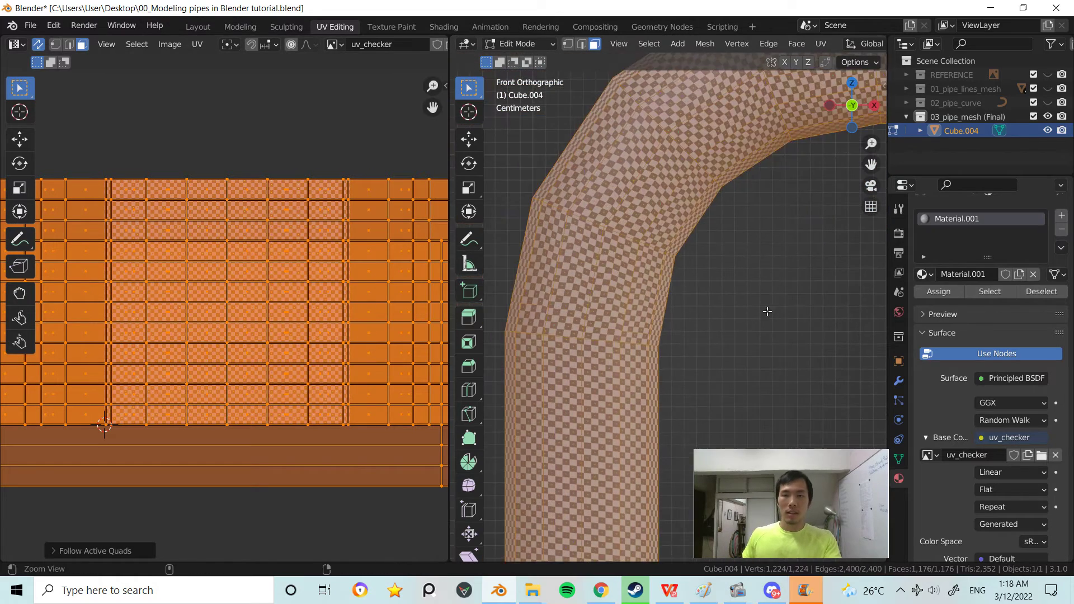
scroll(767, 312, "down", 4)
scroll(789, 182, "up", 4)
middle_click_drag(788, 182, 703, 283, "shift")
scroll(611, 278, "up", 2)
middle_click_drag(680, 187, 537, 395)
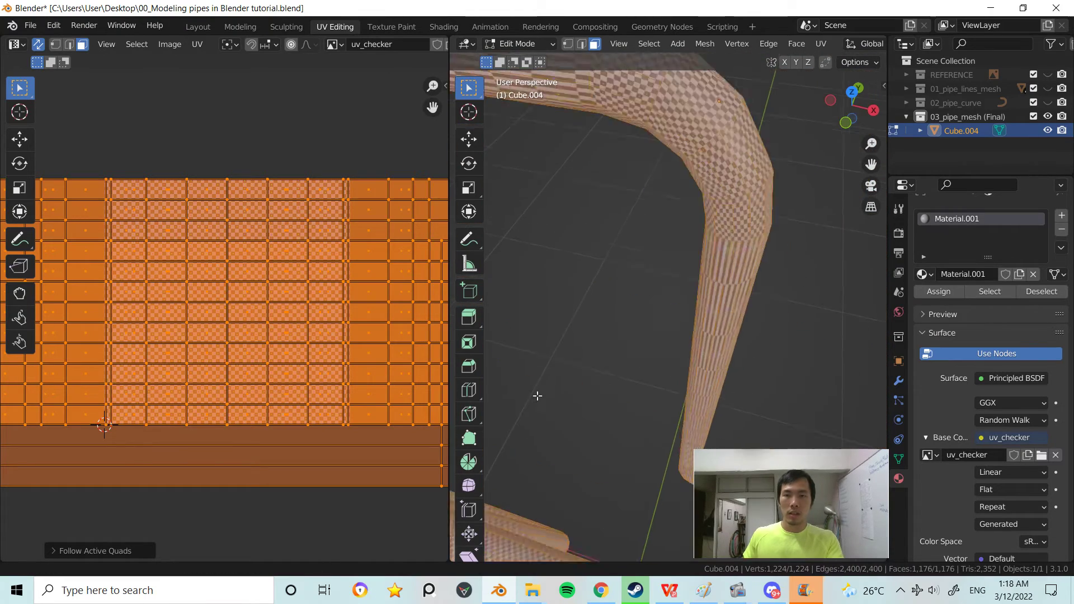
middle_click_drag(632, 251, 591, 333, "ctrl")
middle_click_drag(619, 235, 652, 224, "shift")
middle_click_drag(652, 224, 688, 241, "ctrl")
middle_click_drag(679, 291, 646, 361, "ctrl")
middle_click_drag(646, 361, 656, 273, "ctrl")
- Clear the selection, select the linked pipe geometry at the bend, and scale its UVs down slightly along X
key("alt+a")
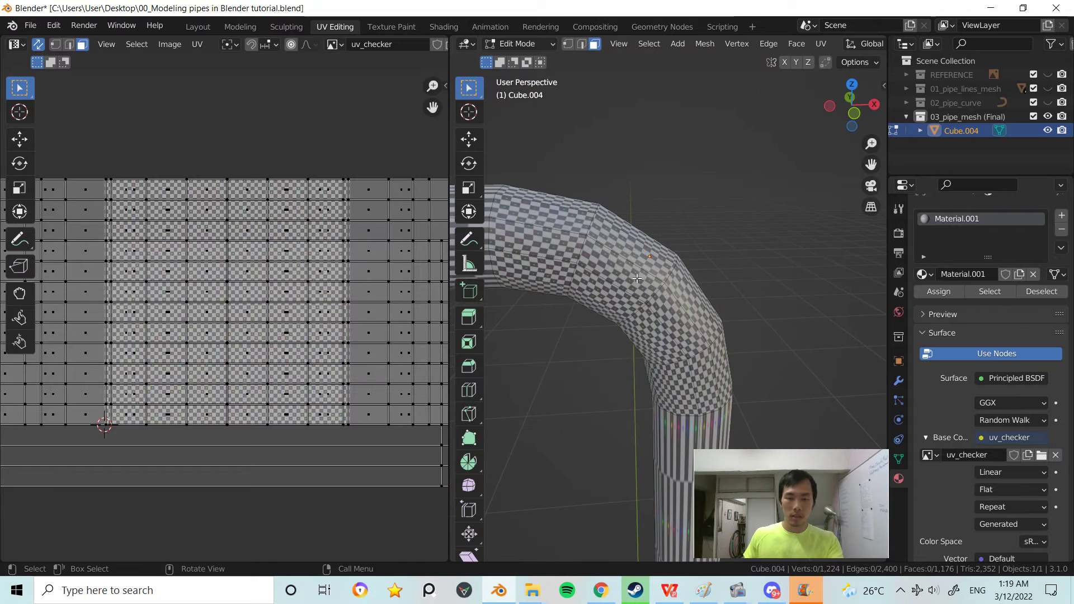
key("l")
scroll(694, 248, "up", 2)
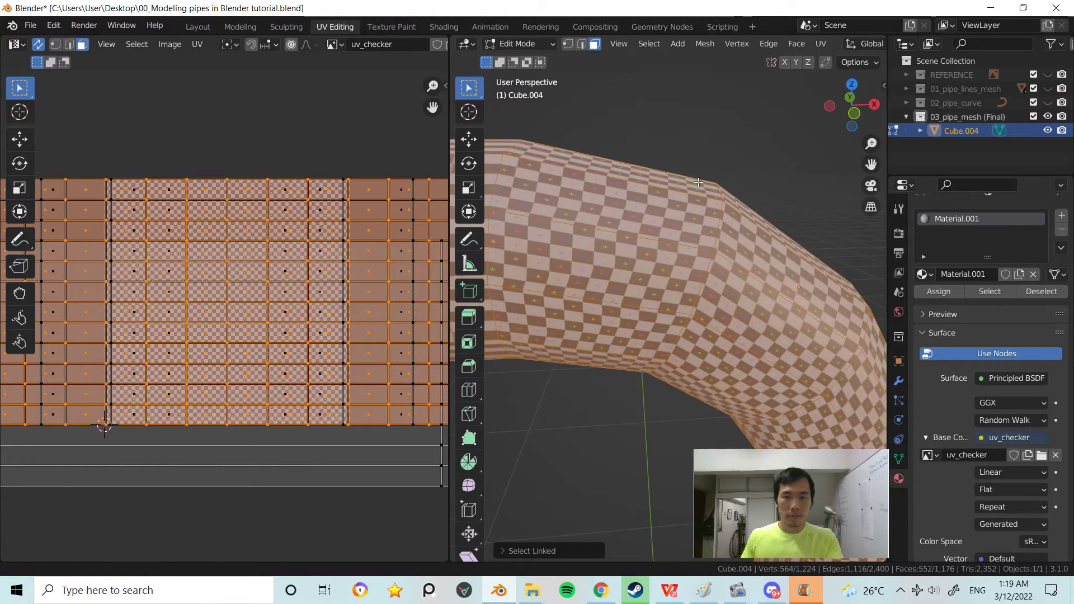
middle_click_drag(325, 320, 311, 366, "ctrl")
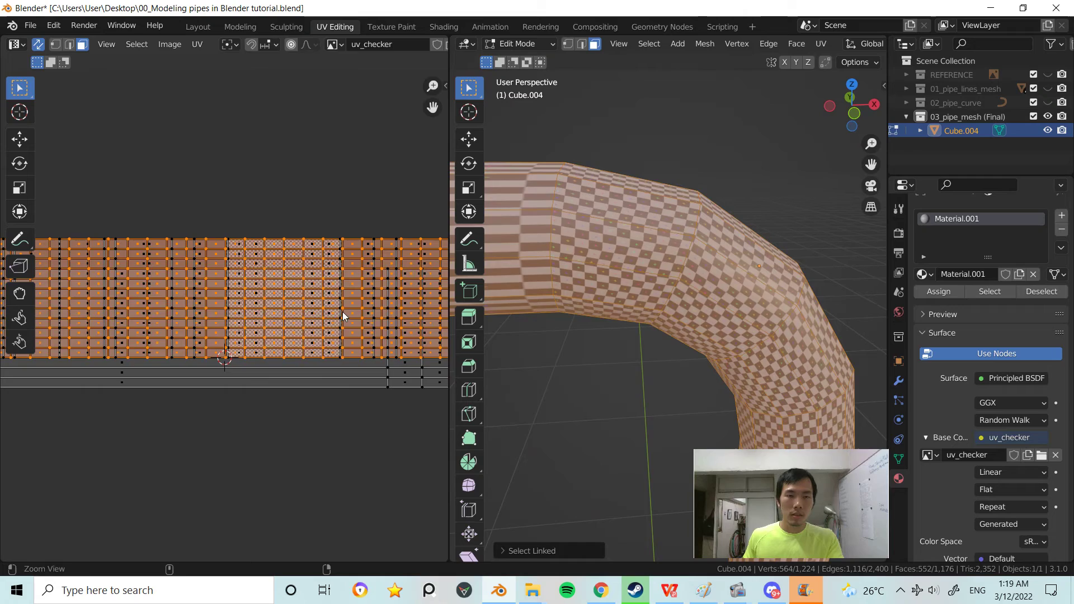
key("s")
key("x")
left_click(362, 307)
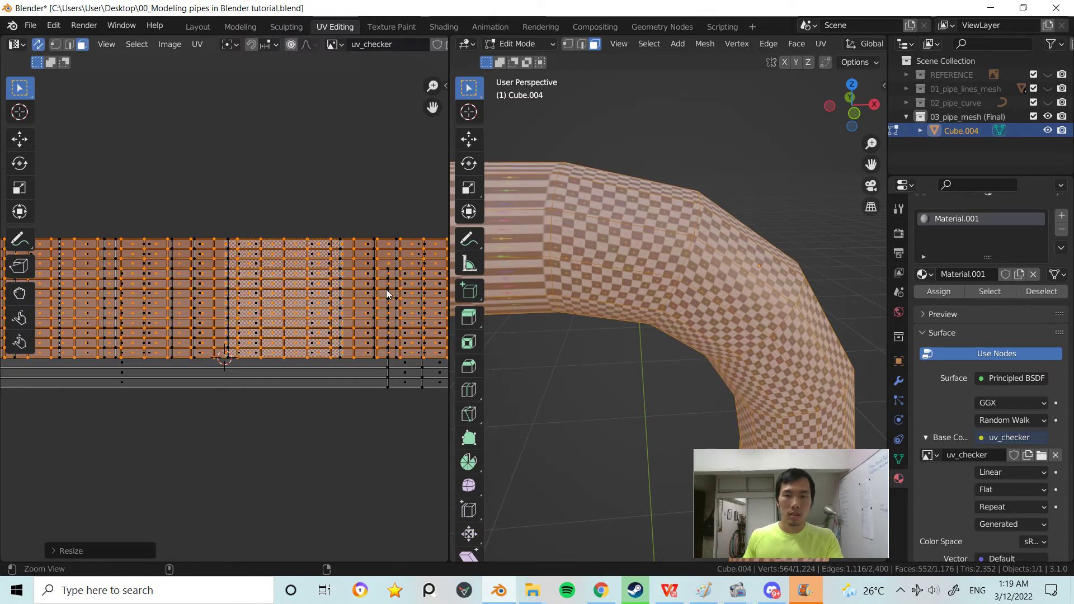
- Compare the checker pattern on the selected pipes with the neighbouring pipes, both from a distance and close to the bends
scroll(556, 375, "down", 8)
middle_click_drag(573, 350, 561, 129, "shift")
scroll(561, 129, "down", 6)
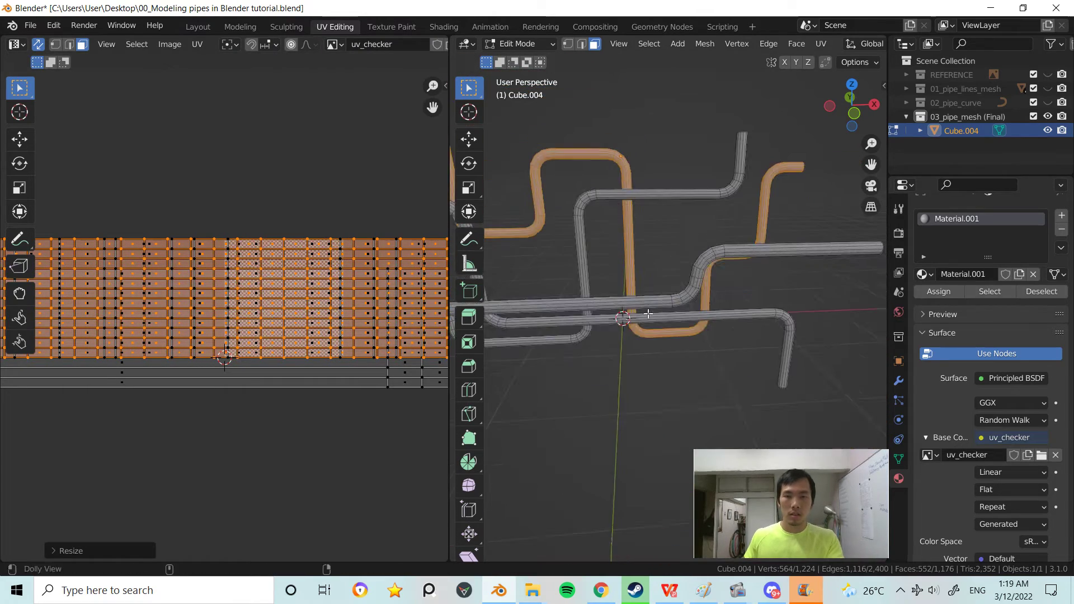
middle_click_drag(681, 272, 644, 306, "shift")
scroll(671, 252, "up", 5)
middle_click_drag(683, 233, 622, 375, "shift")
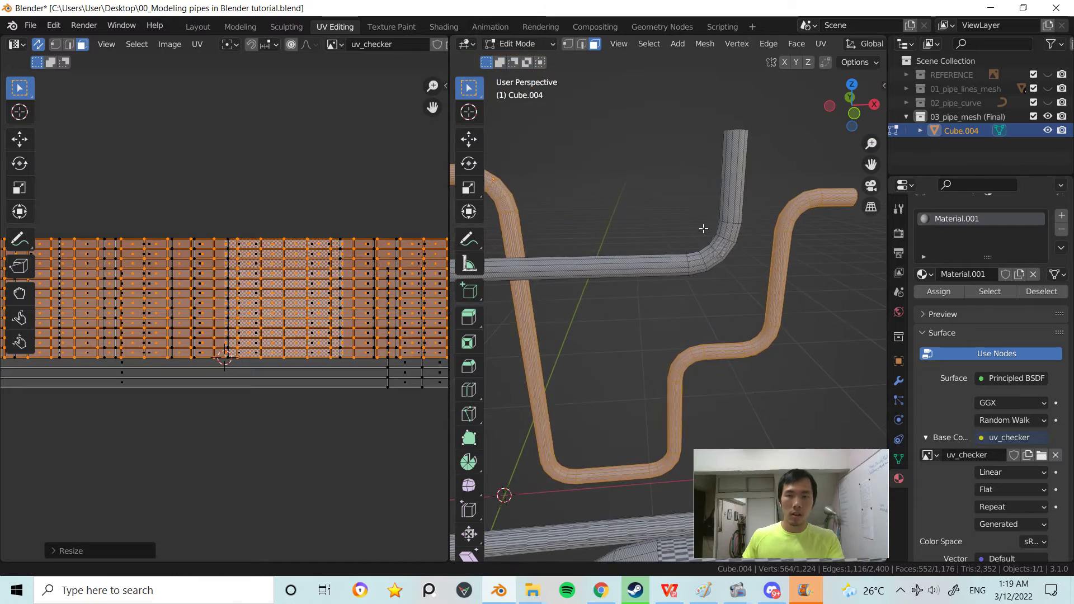
scroll(714, 215, "up", 5)
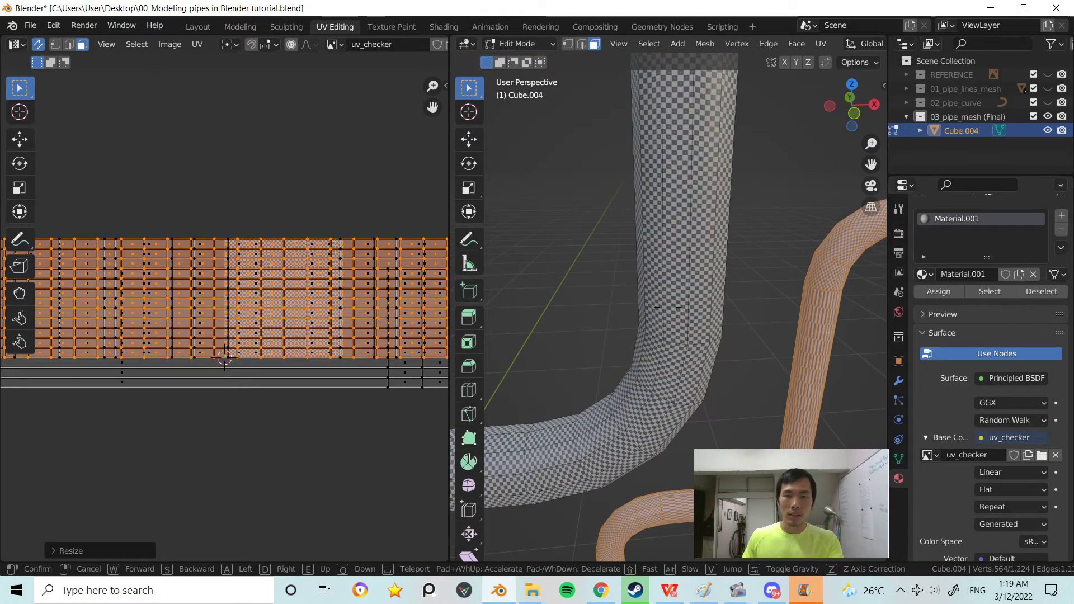
key("s")
key("w")
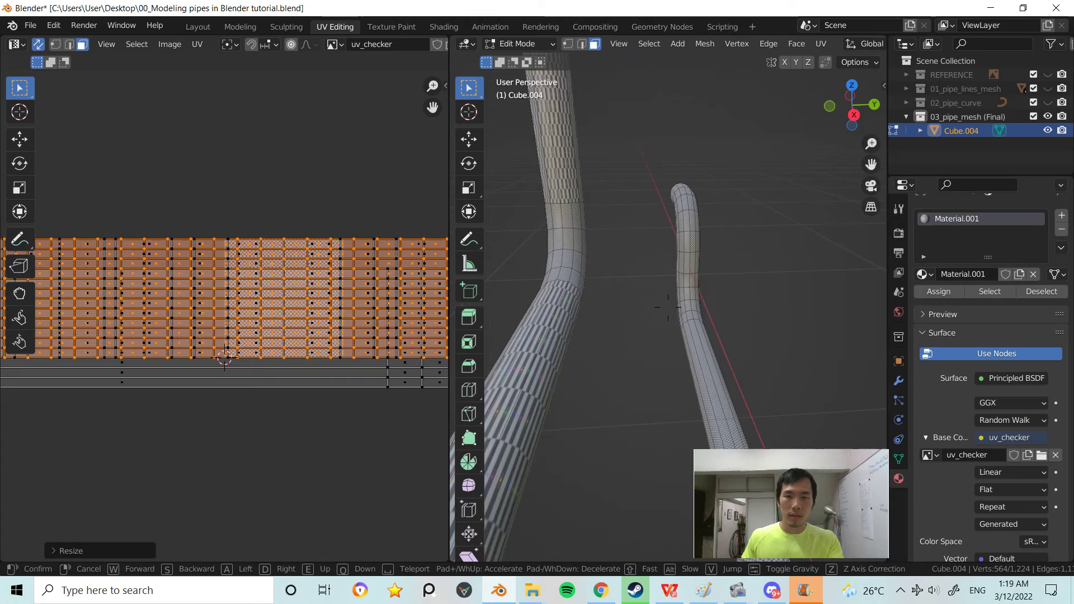
key("s")
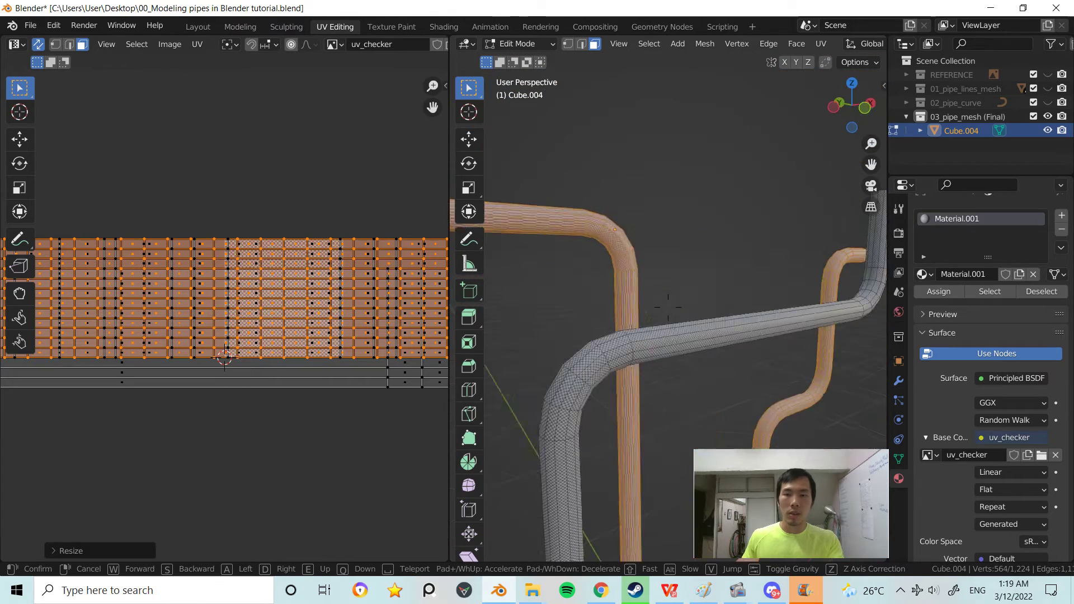
key("w")
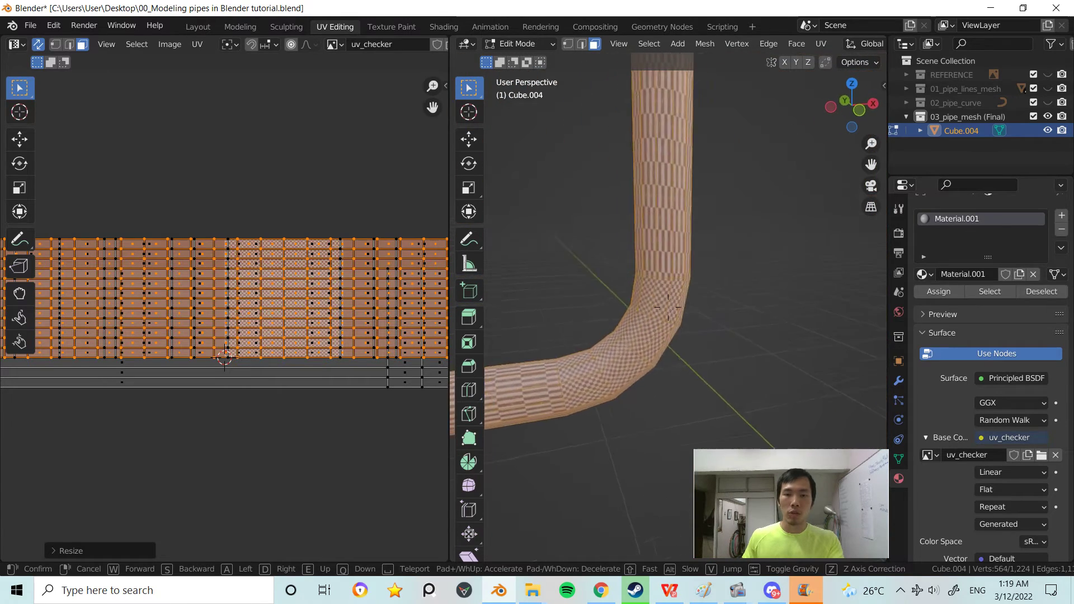
key("w")
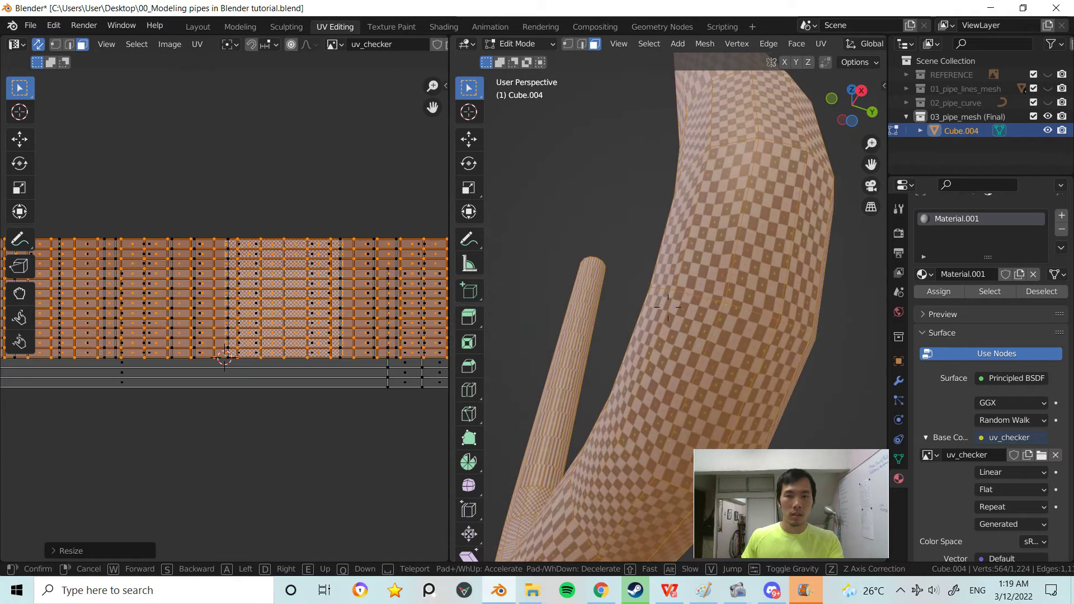
key("w")
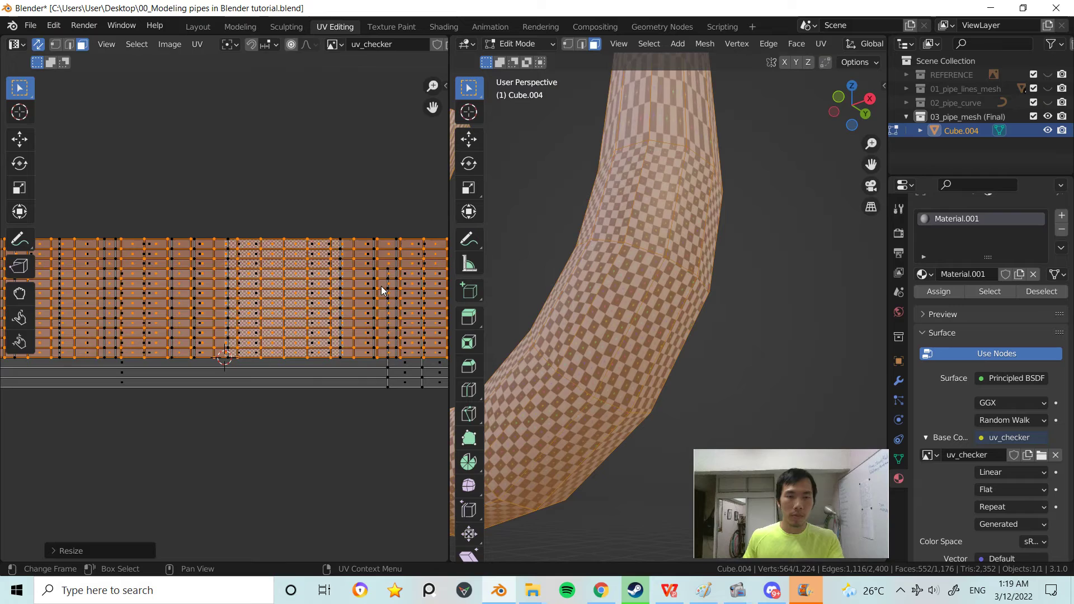
- Enlarge the selected UVs along X in two passes, by about 1.18 and 1.34, to square the checkers on the bend
key("s")
key("x")
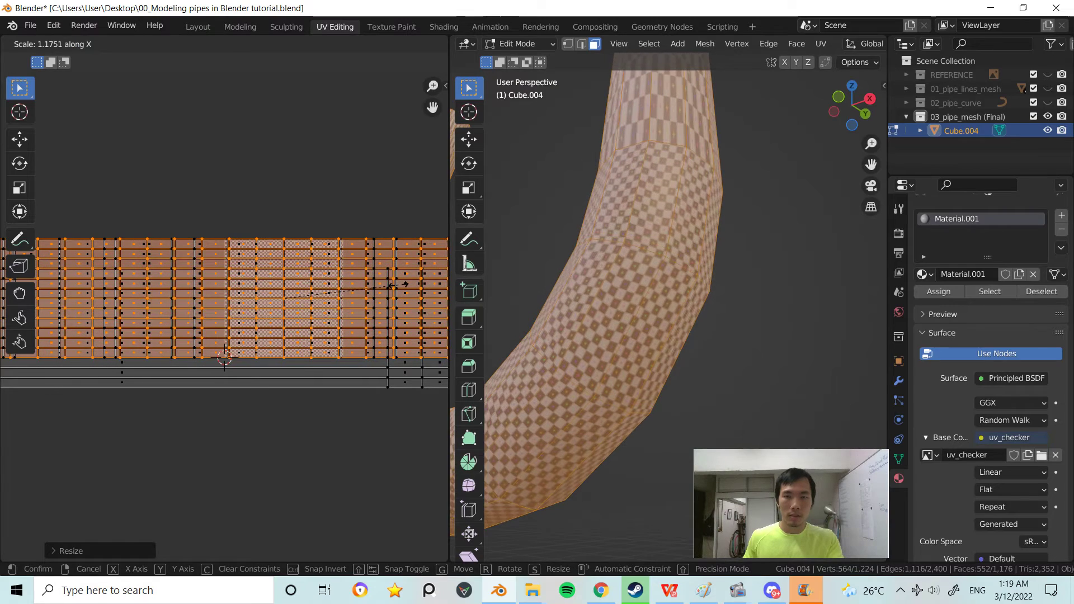
left_click(435, 280)
middle_click_drag(620, 217, 639, 214)
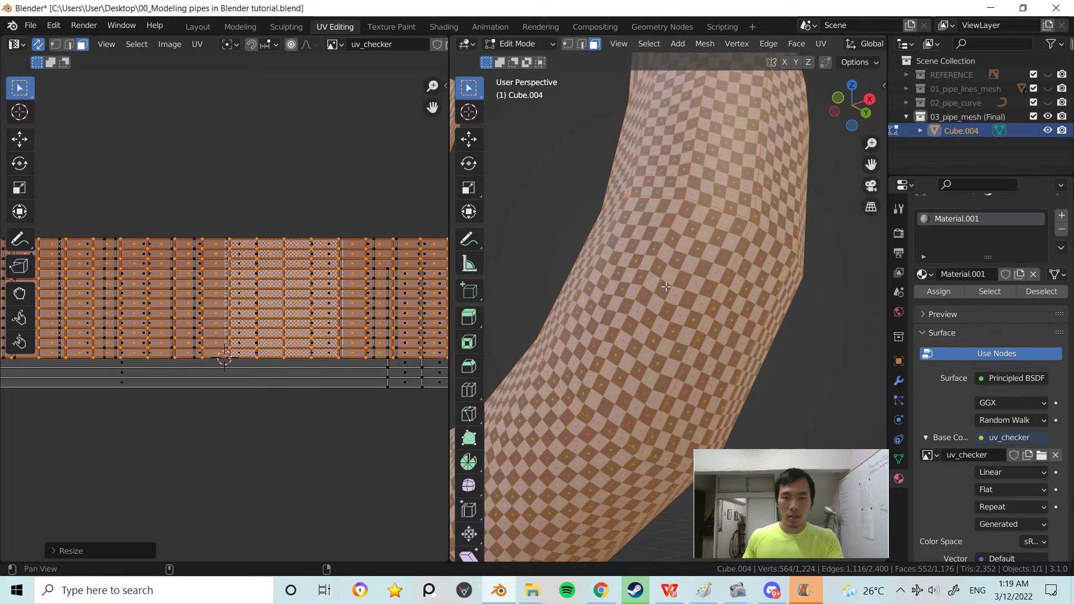
key("s")
key("x")
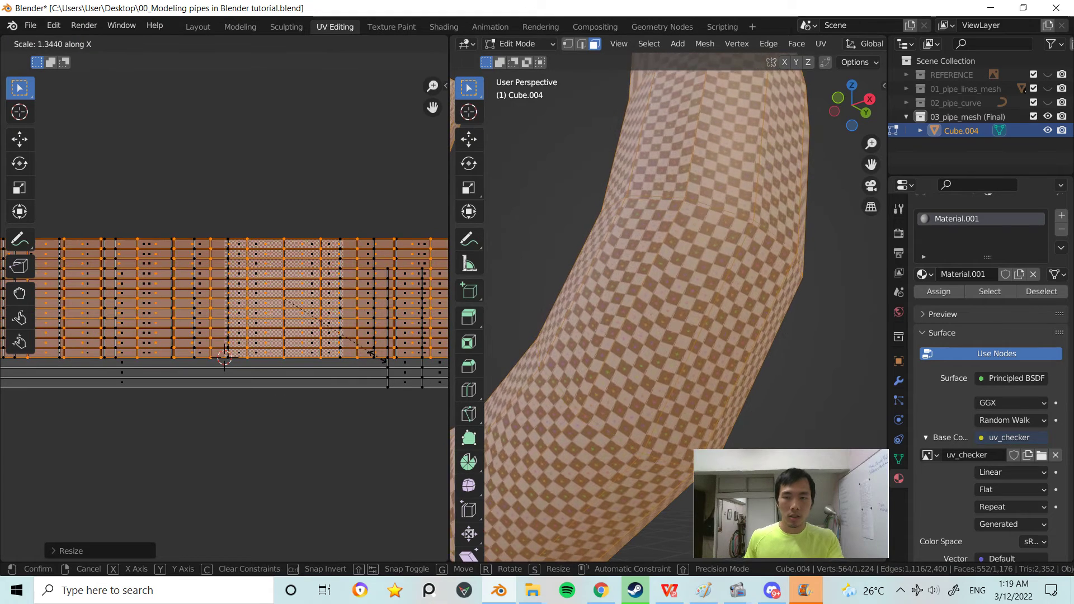
left_click(376, 362)
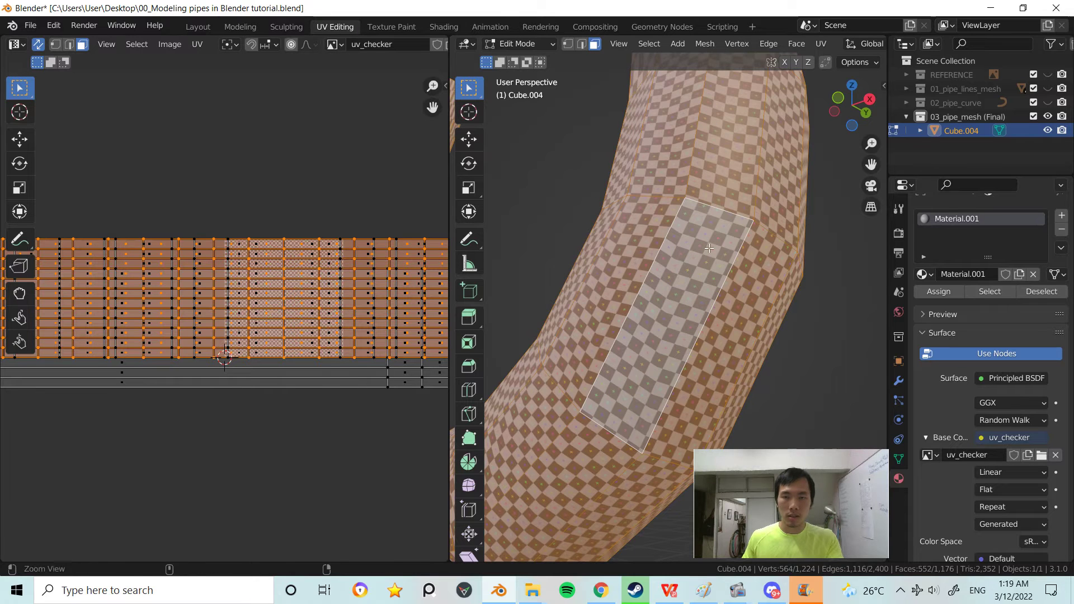
- Rerun Follow Active Quads on the enlarged UVs with Length Average, using the long face on the bend as reference
left_click_drag(709, 248, 706, 284, "ctrl+alt")
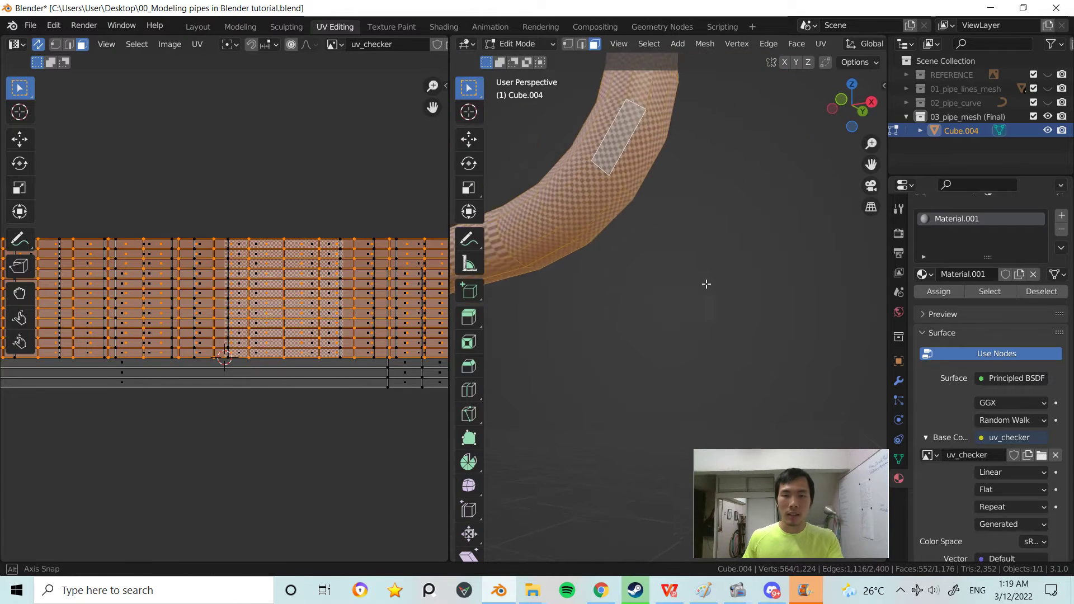
middle_click_drag(706, 284, 787, 289)
scroll(741, 294, "up", 3)
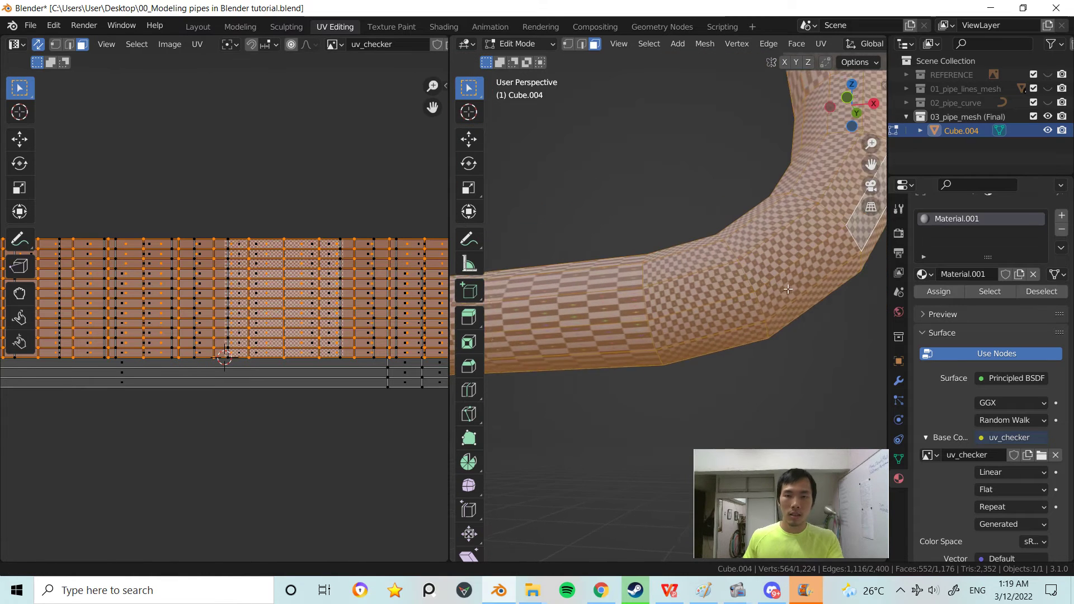
left_click_drag(788, 289, 669, 278, "alt")
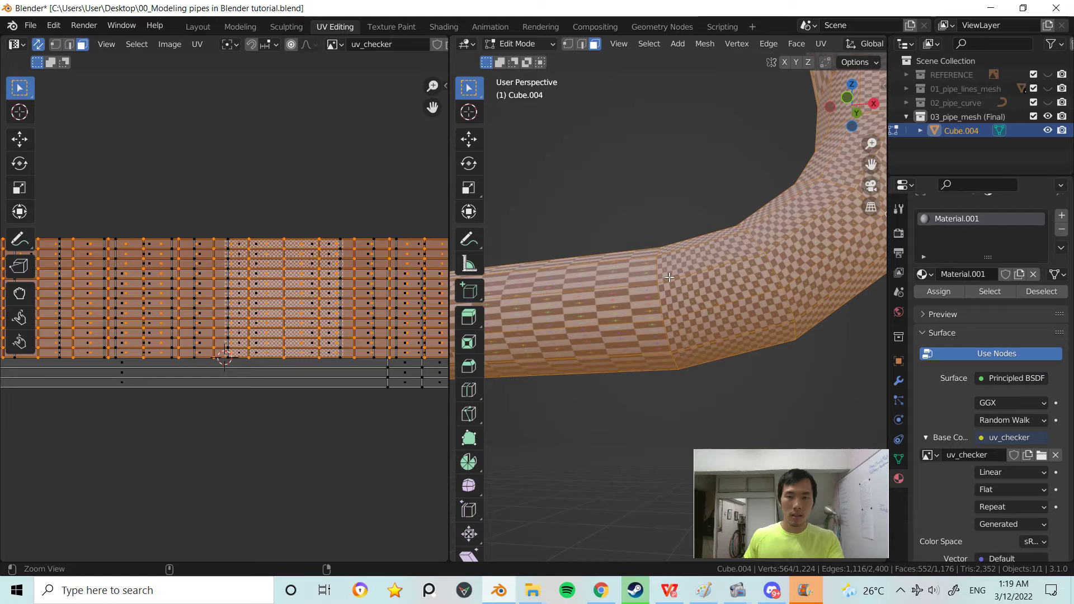
key("u")
left_click(228, 239)
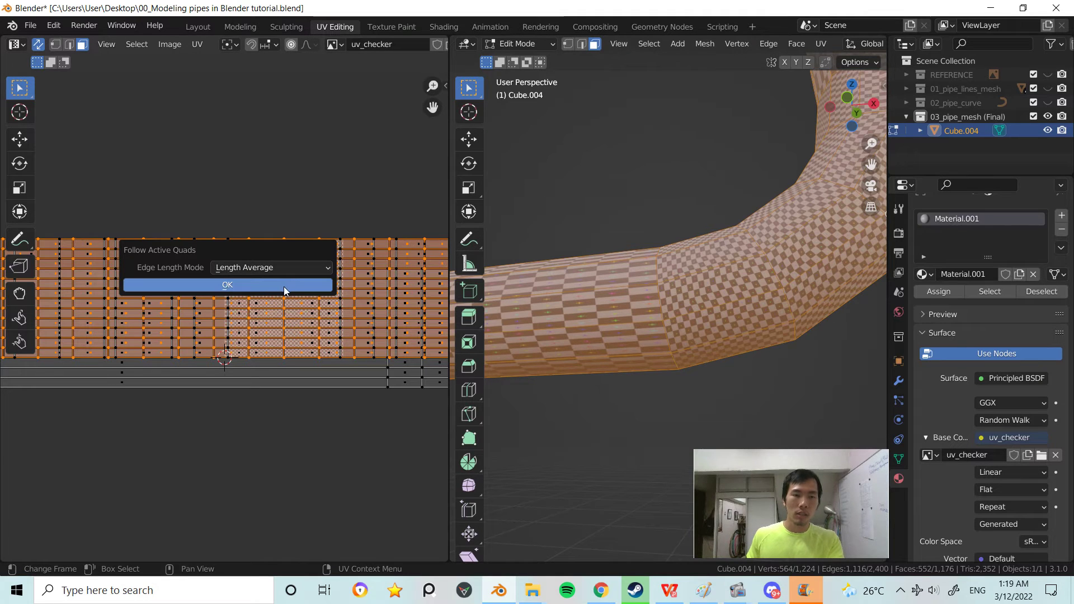
left_click(277, 287)
- Inspect the unwrapped bend, clear the selection, and select the whole linked thick pipe that has stretched checkers
left_click_drag(656, 284, 599, 407, "ctrl+alt")
left_click_drag(660, 235, 645, 372, "ctrl+alt")
left_click_drag(696, 311, 664, 365, "alt")
key("alt+a")
left_click_drag(679, 185, 672, 273, "alt+shift")
mouse_move(672, 272)
middle_mouse_down()
mouse_move(820, 218)
mouse_move(658, 286)
middle_mouse_up()
left_click_drag(659, 285, 681, 295, "alt")
left_click_drag(678, 336, 674, 312, "ctrl+alt")
middle_click_drag(675, 312, 692, 300)
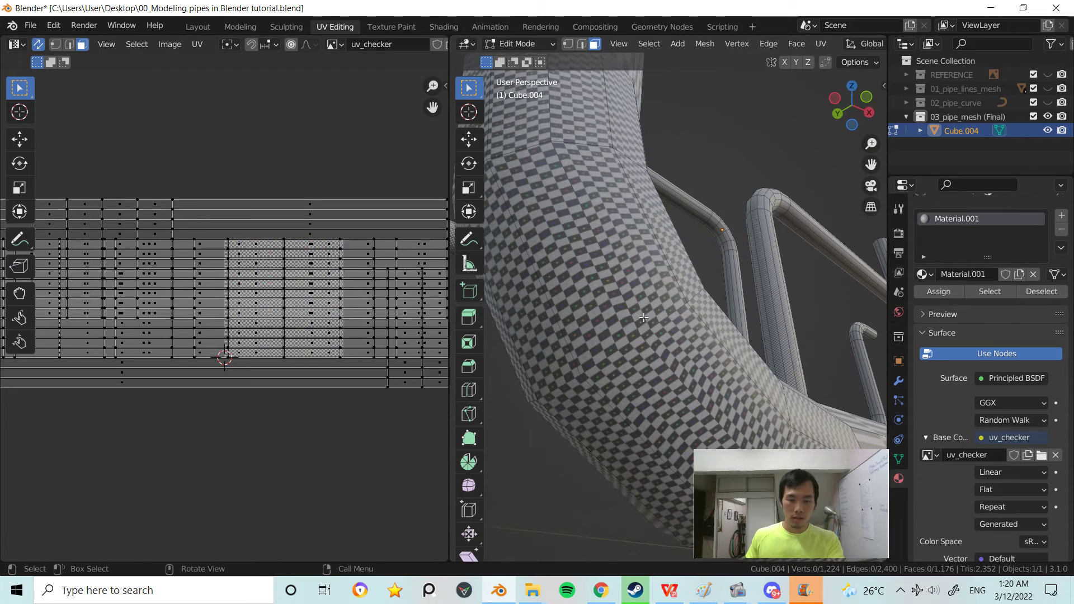
key("l")
left_click_drag(342, 295, 379, 275, "ctrl+alt")
- Scale the thick pipe's UVs along X by about 0.53, then by about 1.03, checking the squares on its bend
key("s")
key("x")
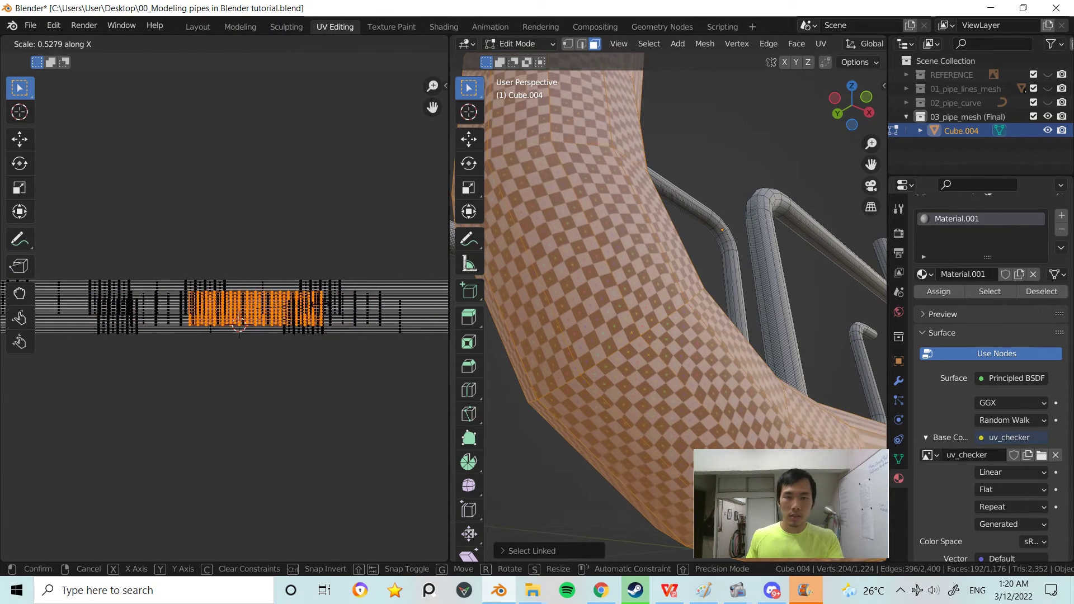
left_click(321, 305)
left_click_drag(565, 305, 584, 271, "ctrl+alt")
key("s")
key("x")
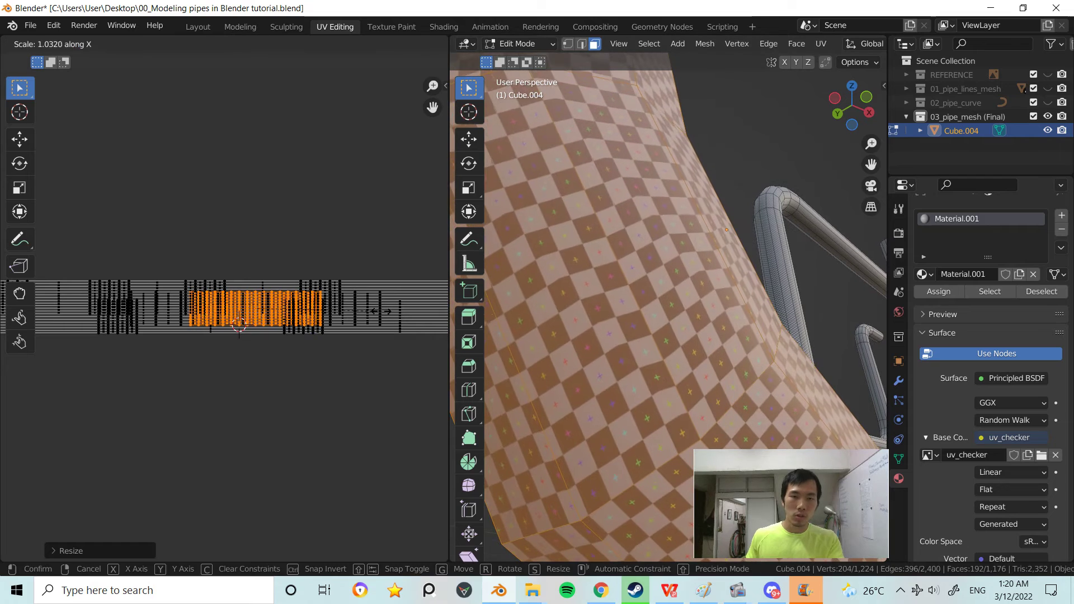
left_click(381, 311)
left_click_drag(554, 313, 561, 342, "ctrl+alt")
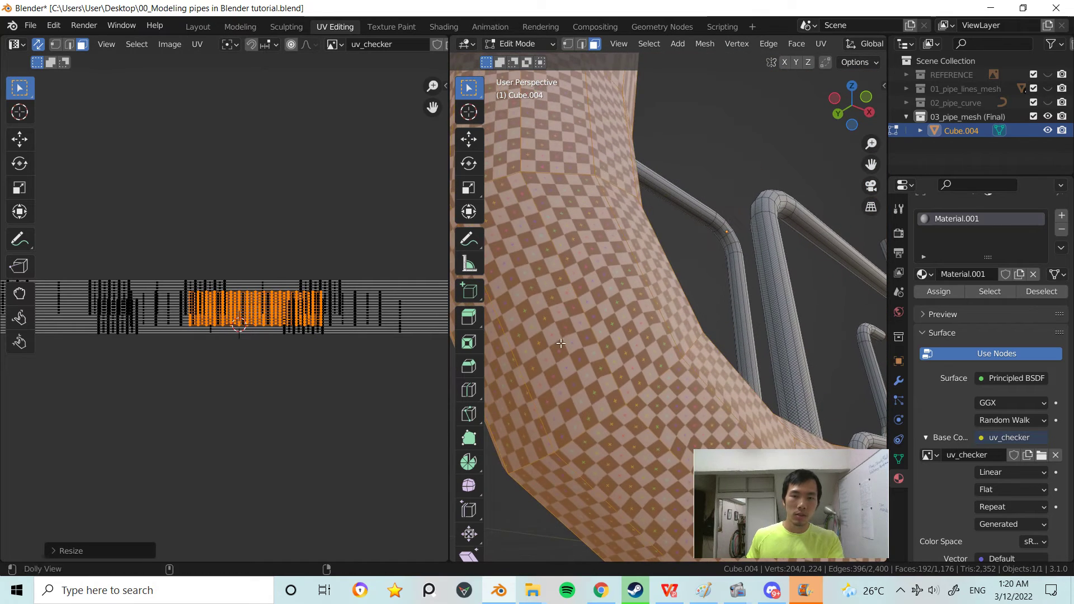
- Make a long face on the thick pipe's bend active and unwrap the pipe with Follow Active Quads, using Length Average
middle_click_drag(561, 343, 583, 317)
key("u")
left_click(349, 302)
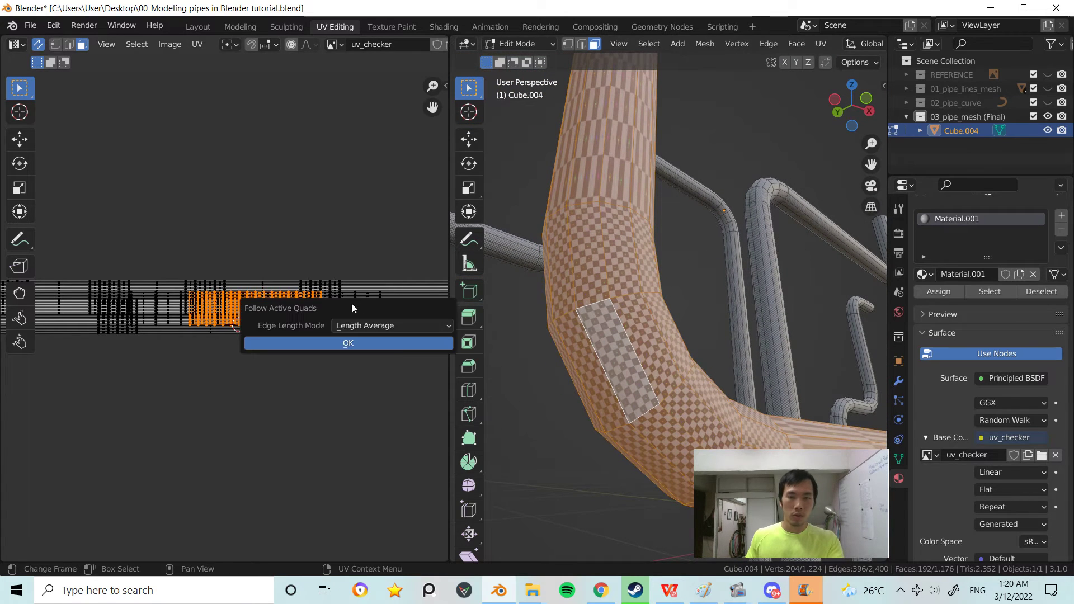
left_click(390, 342)
middle_click_drag(554, 344, 587, 240)
middle_click_drag(594, 364, 616, 256, "shift")
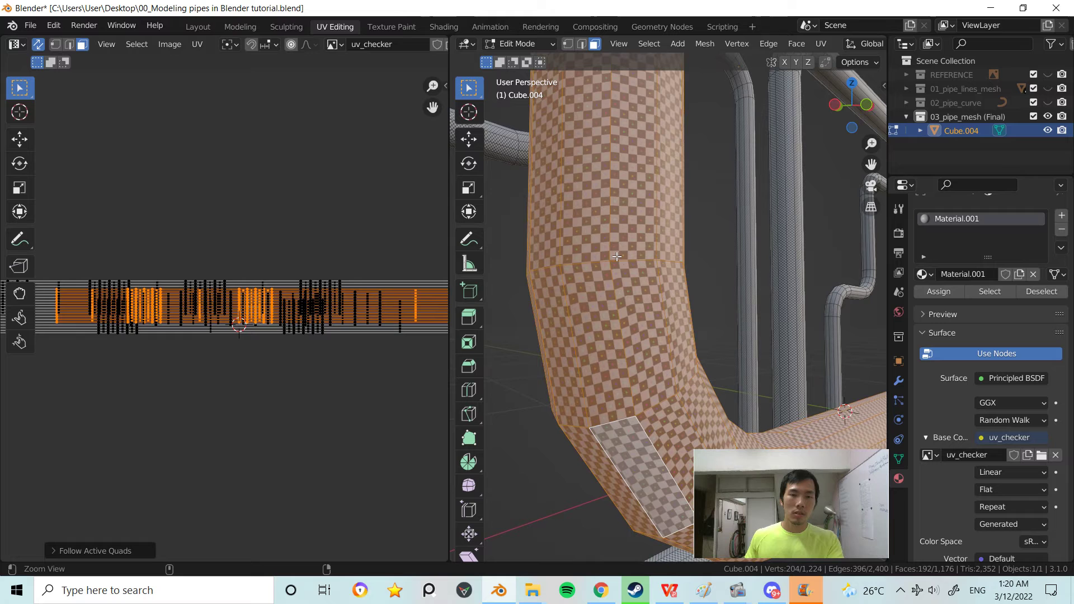
middle_click_drag(286, 287, 280, 333, "ctrl")
middle_click_drag(335, 274, 289, 271)
middle_click_drag(303, 324, 347, 263, "ctrl")
middle_click_drag(629, 240, 655, 192, "ctrl")
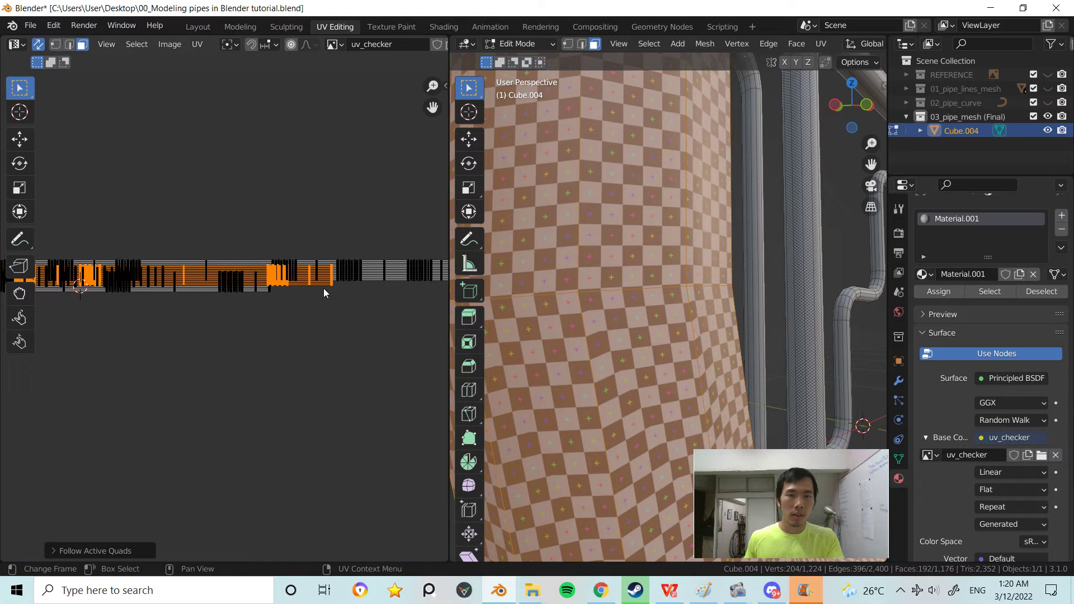
key("s")
key("x")
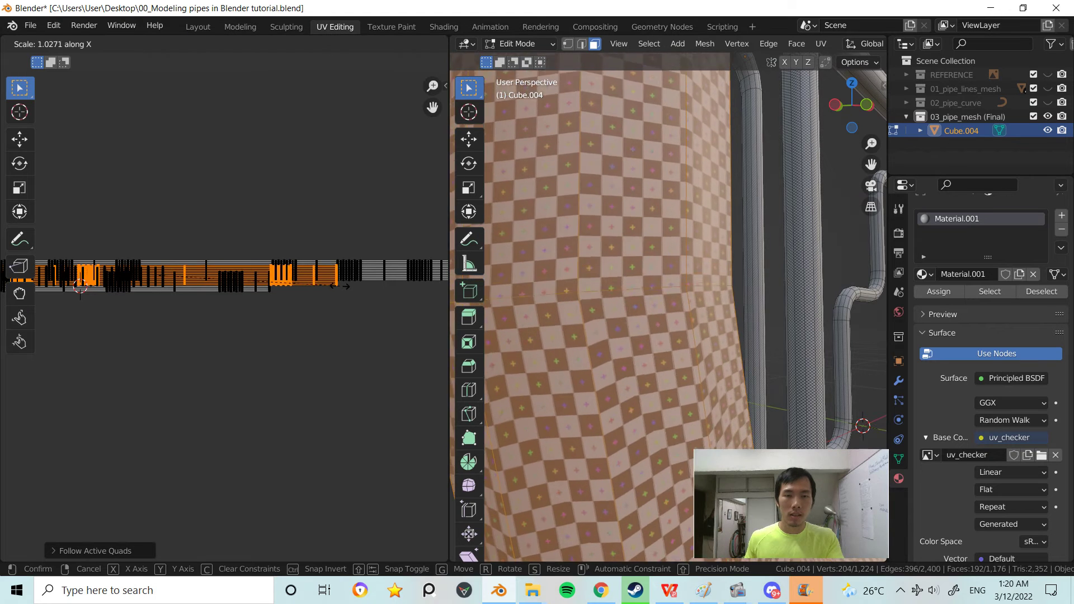
right_click(343, 281)
key("s")
key("x")
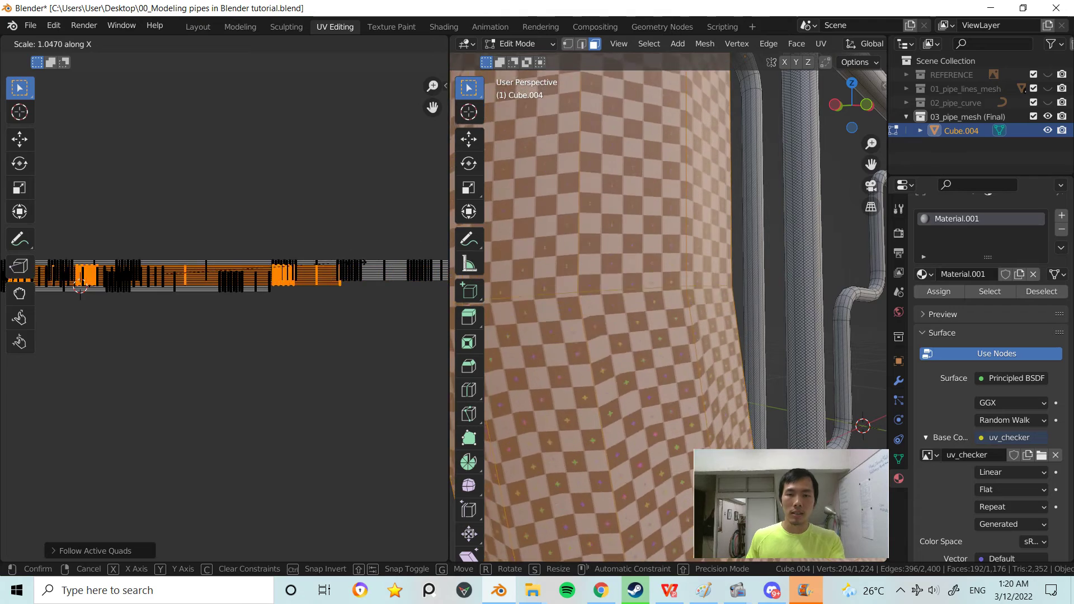
right_click(279, 278)
scroll(505, 413, "down", 6)
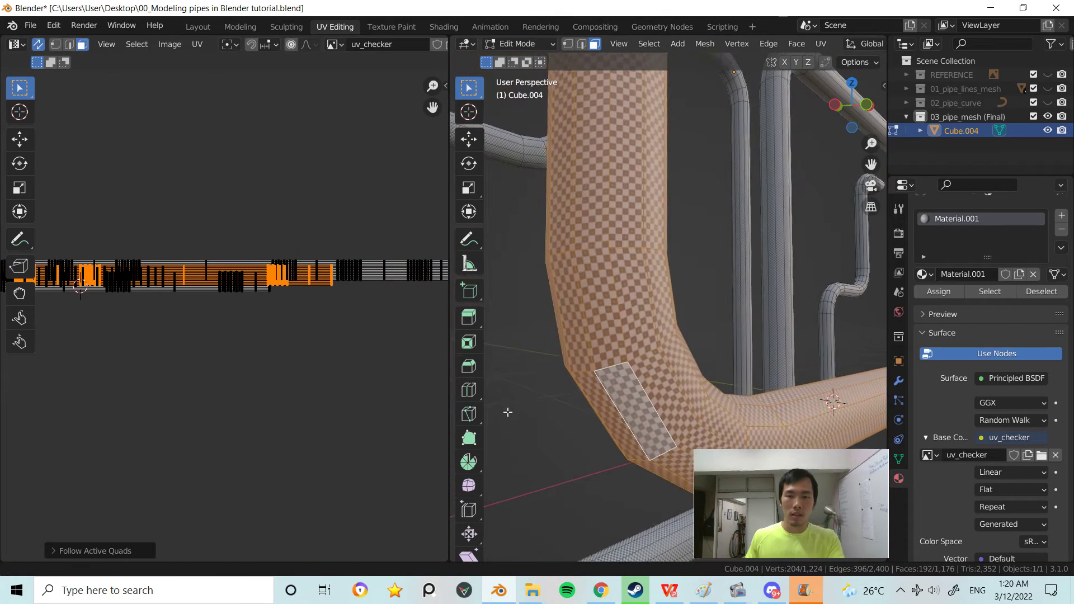
key("s")
key("x")
right_click(415, 284)
- Clear the selection and select the whole linked thick pipe whose checkers are stretched next to its bend
left_click_drag(749, 215, 697, 280, "ctrl+alt")
middle_click_drag(758, 163, 563, 223)
key("alt+a")
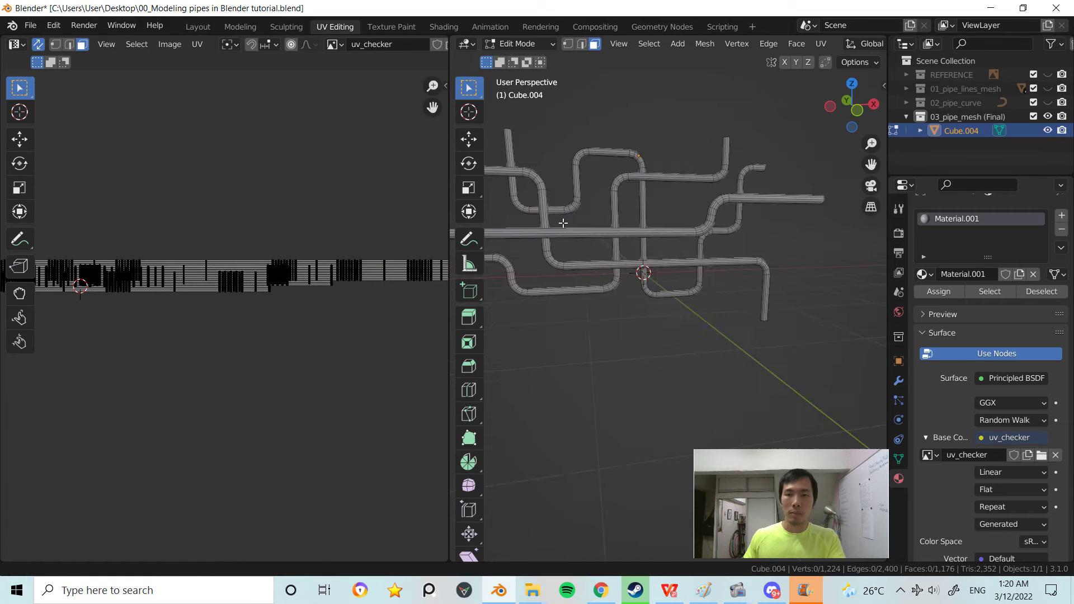
scroll(666, 235, "up", 10)
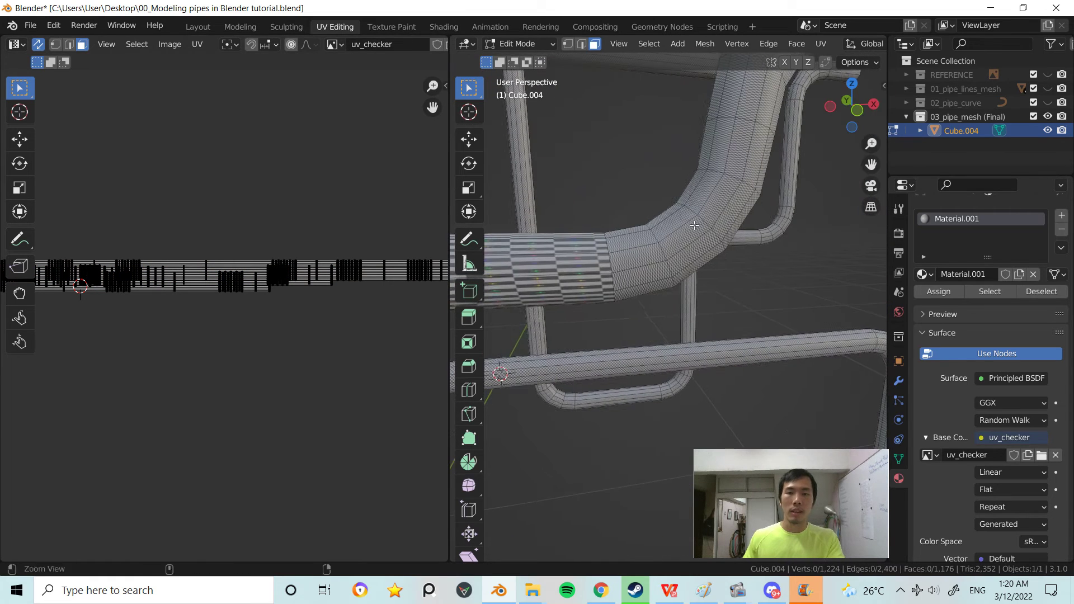
scroll(667, 257, "up", 3)
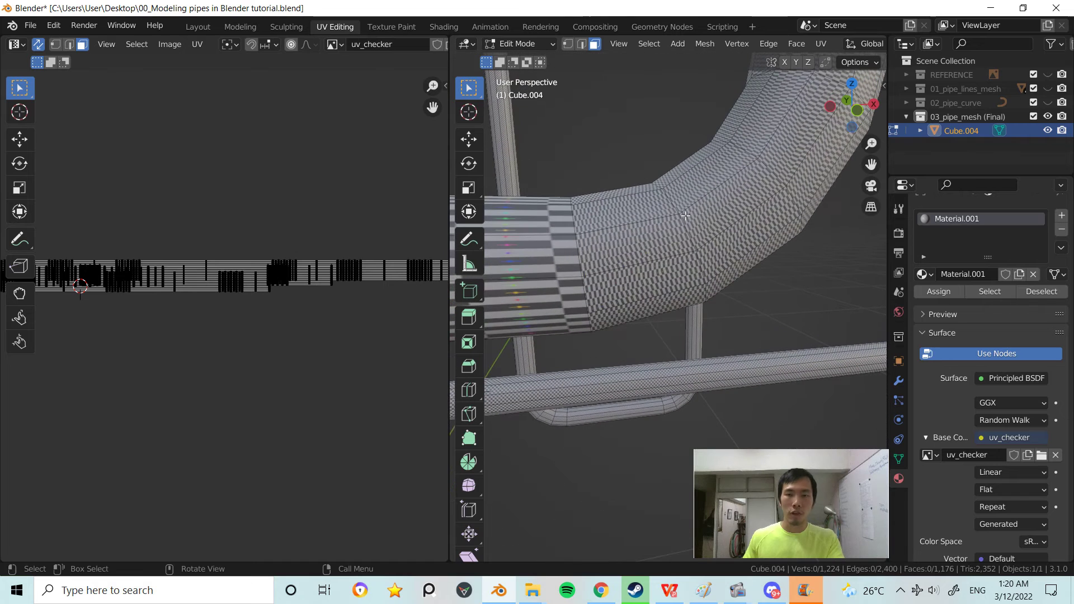
key("l")
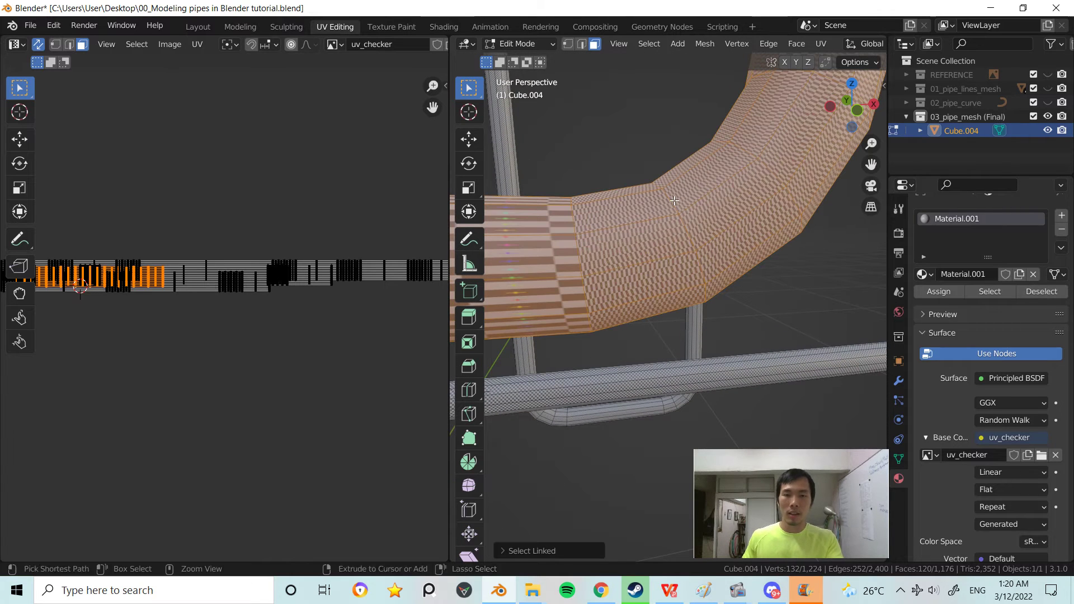
- Make a face at the start of the thick pipe's bend active and unwrap the pipe with Follow Active Quads
scroll(693, 215, "down", 5)
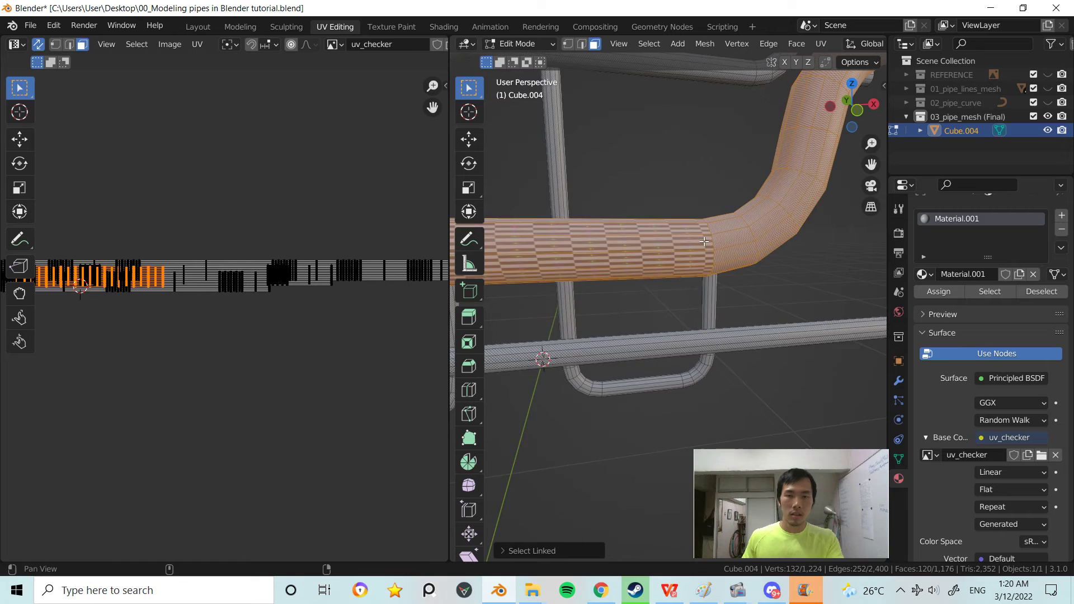
scroll(711, 237, "up", 5)
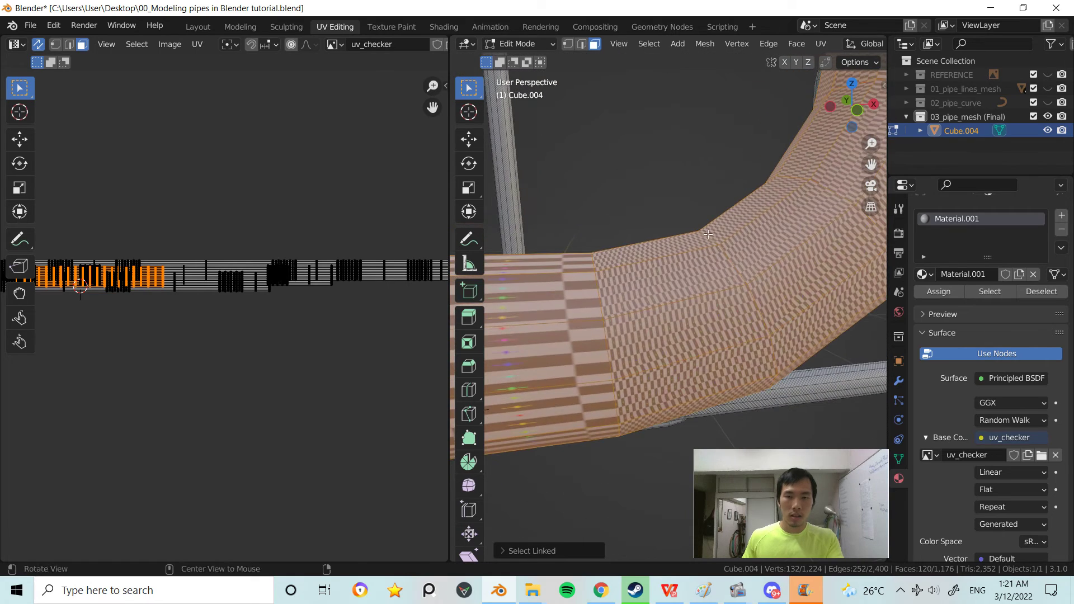
mouse_move(686, 262)
middle_mouse_down()
mouse_move(666, 298)
mouse_move(683, 259)
middle_mouse_up()
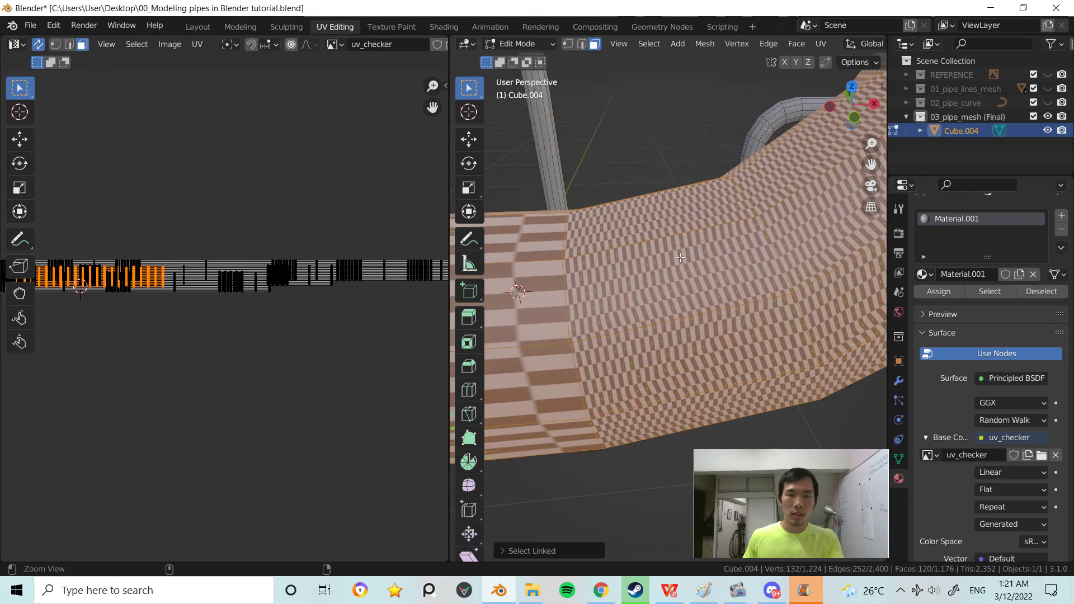
left_click(660, 269, "shift")
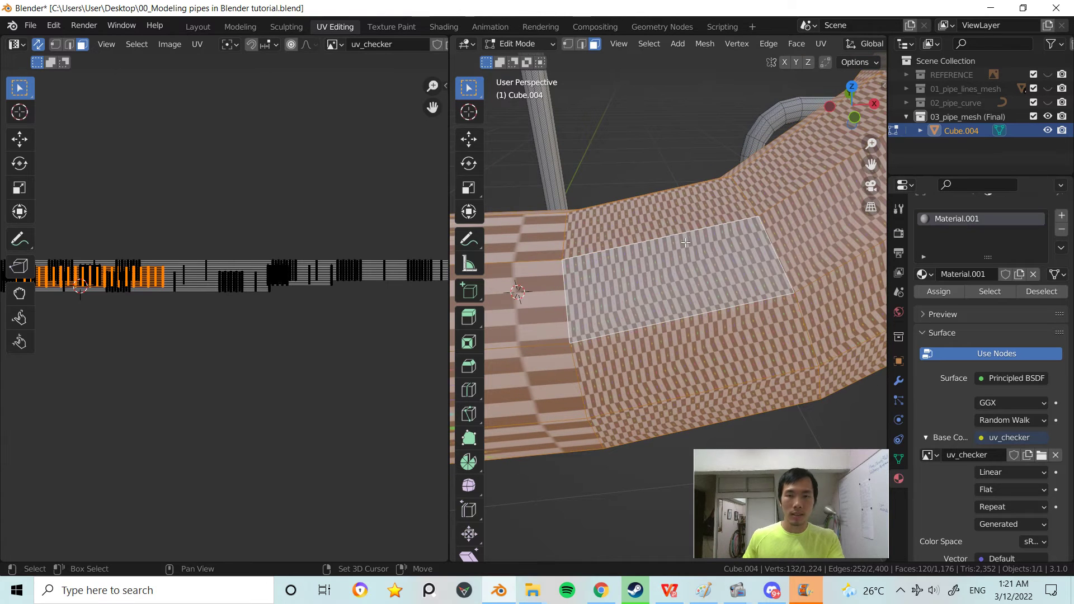
middle_click_drag(723, 211, 493, 300, "ctrl")
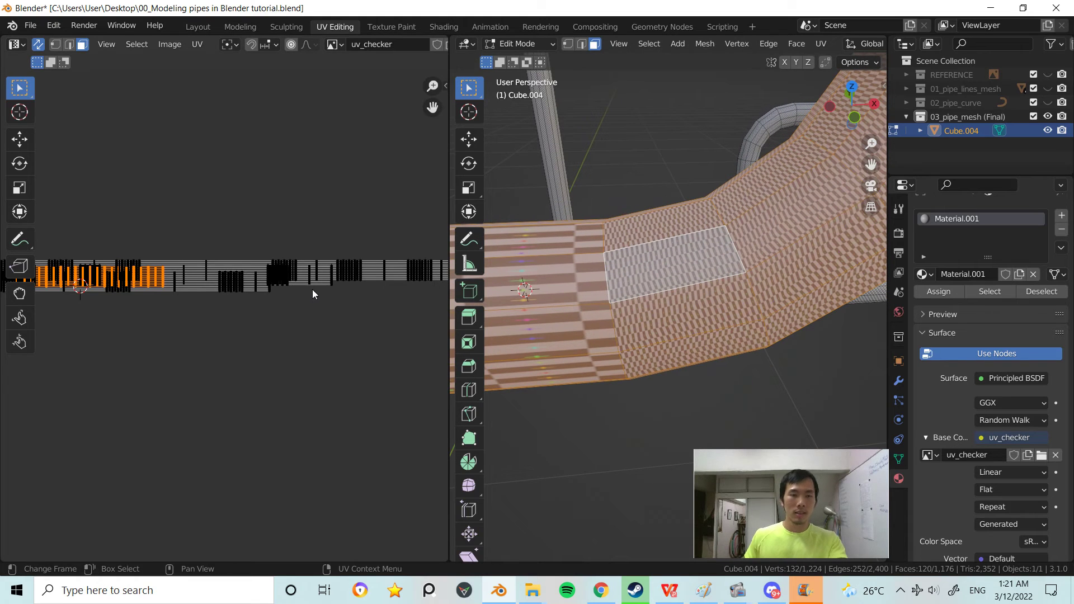
key("u")
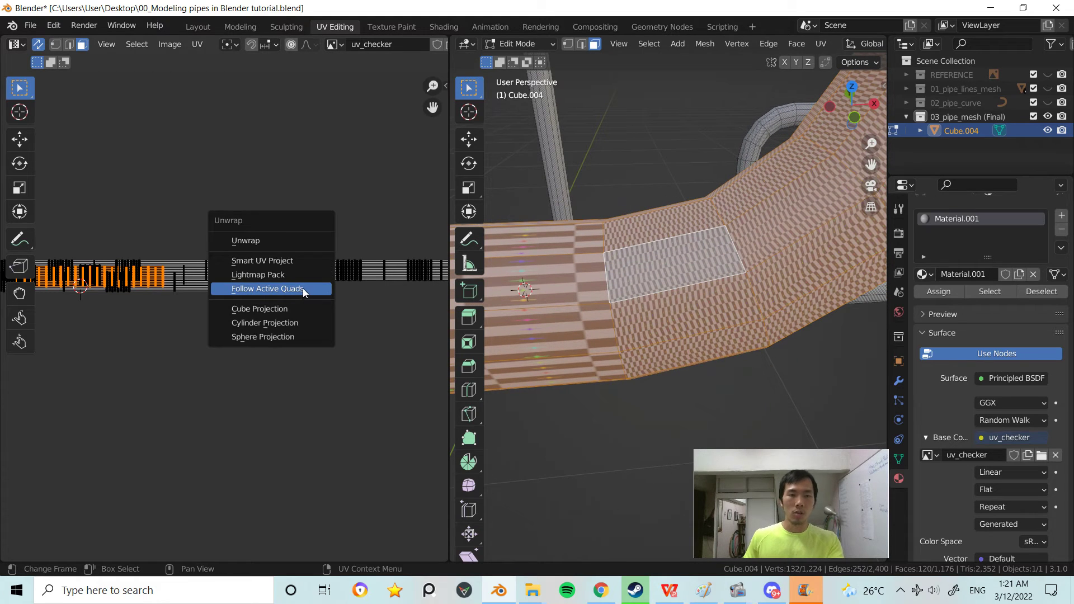
left_click(304, 288)
left_click(341, 329)
- Scale the thick pipe's UVs along X by about 0.5, then by exactly 0.5, to even out the checker squares
middle_click_drag(659, 253, 634, 274)
scroll(649, 281, "down", 8)
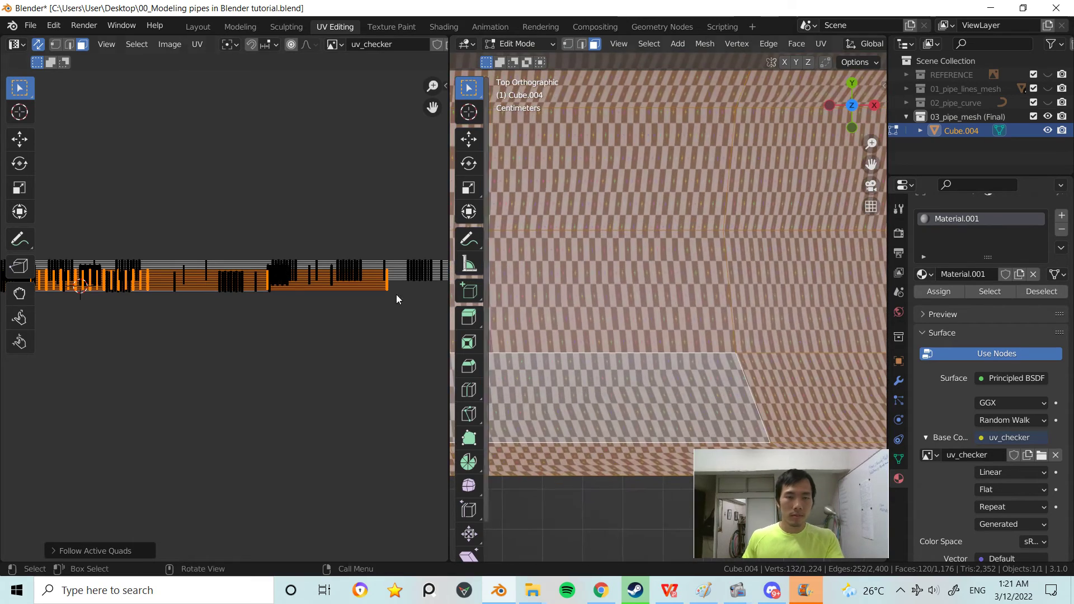
key("x")
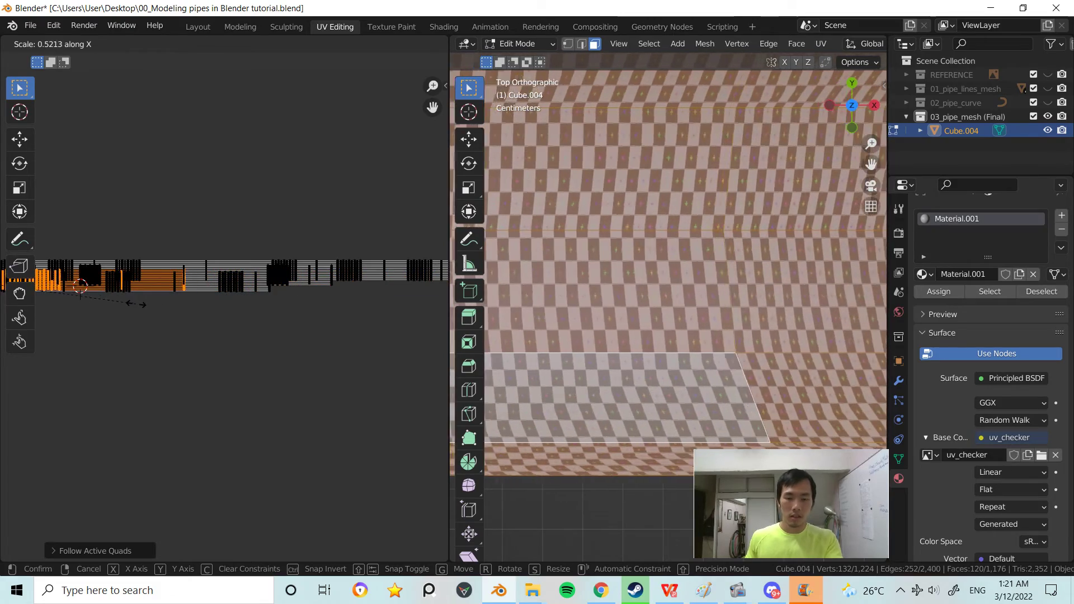
key("Return")
type("s")
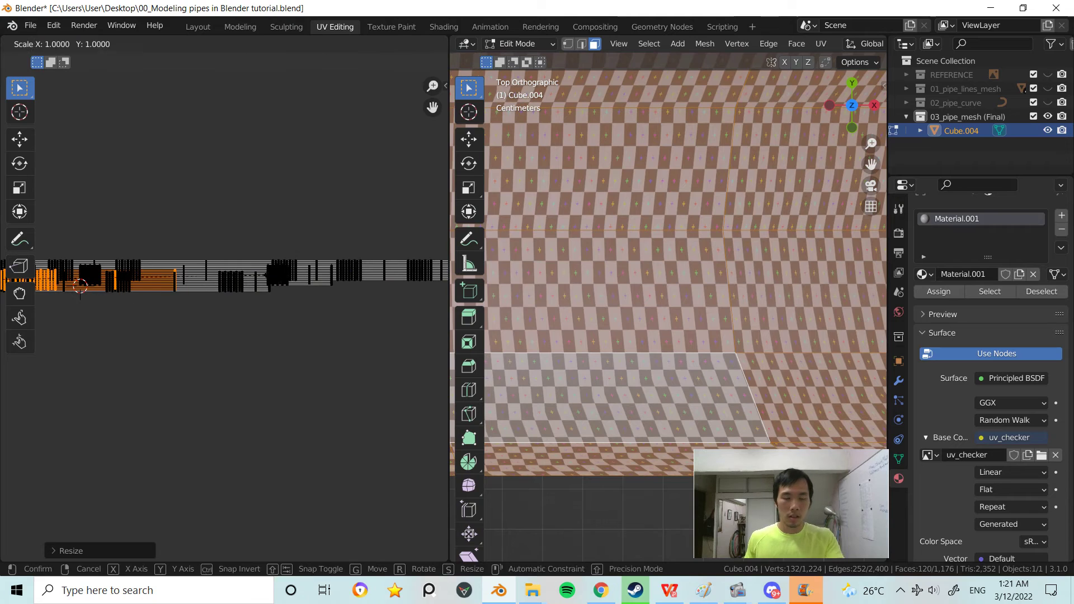
type("x.5")
key("Return")
scroll(647, 295, "down", 5)
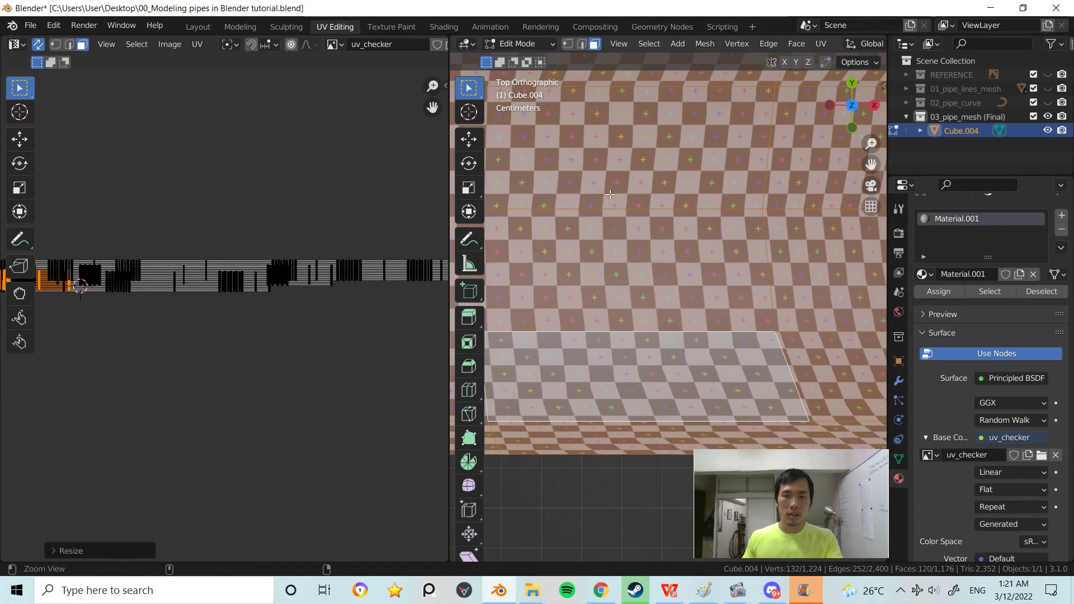
- Examine the checker pattern on all the pipes, flying up to the bends and straight runs
middle_click_drag(647, 298, 642, 203)
scroll(621, 257, "down", 5)
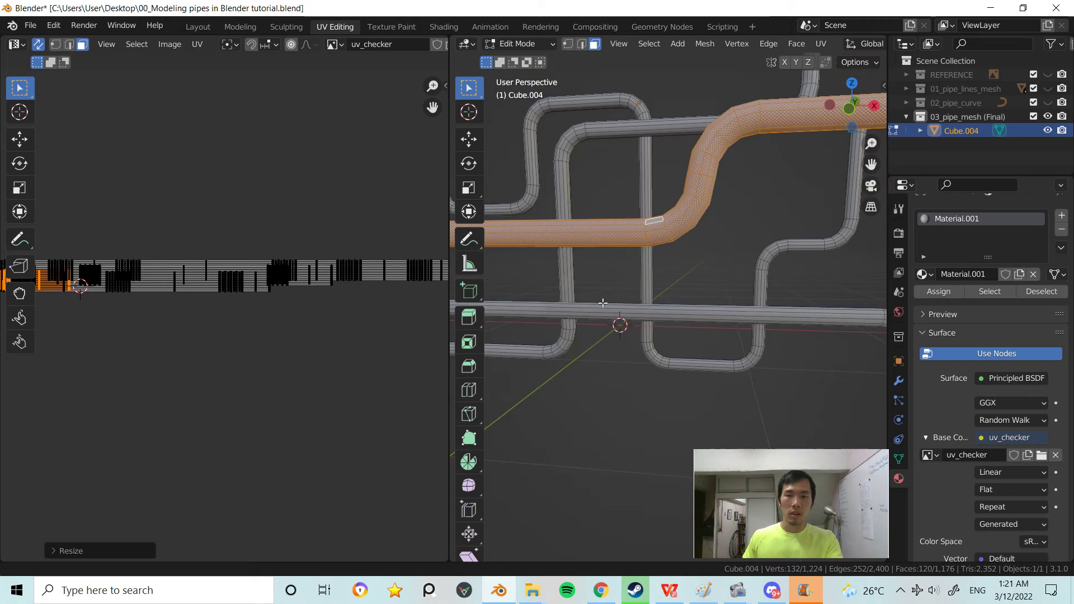
middle_click_drag(604, 305, 705, 247, "shift")
scroll(702, 246, "down", 3)
key("Tab")
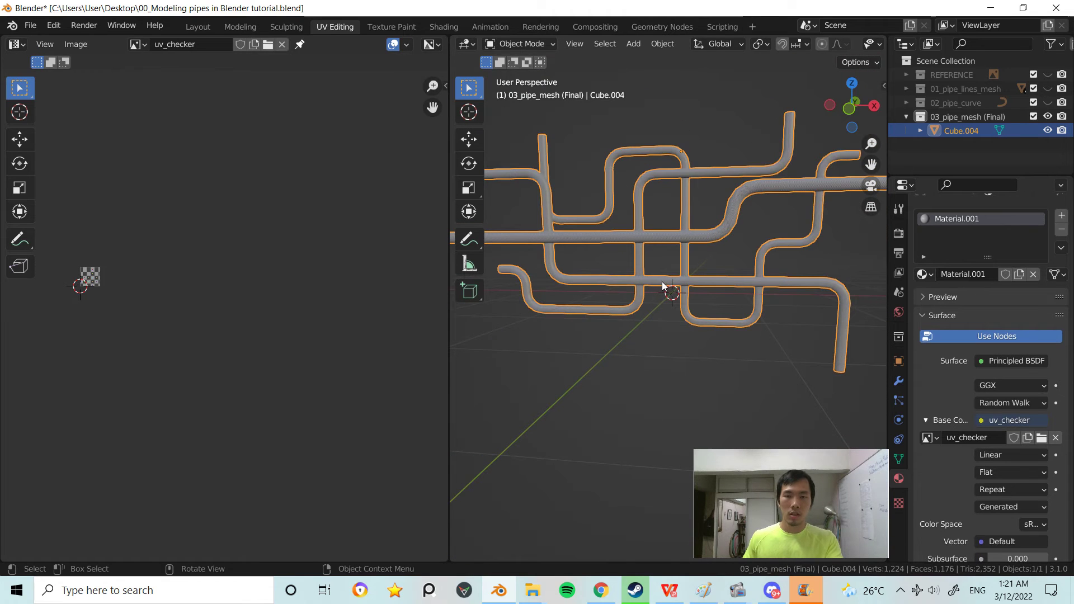
mouse_move(663, 288)
middle_mouse_down()
mouse_move(692, 308)
mouse_move(669, 304)
middle_mouse_up()
key("Tab")
key("w")
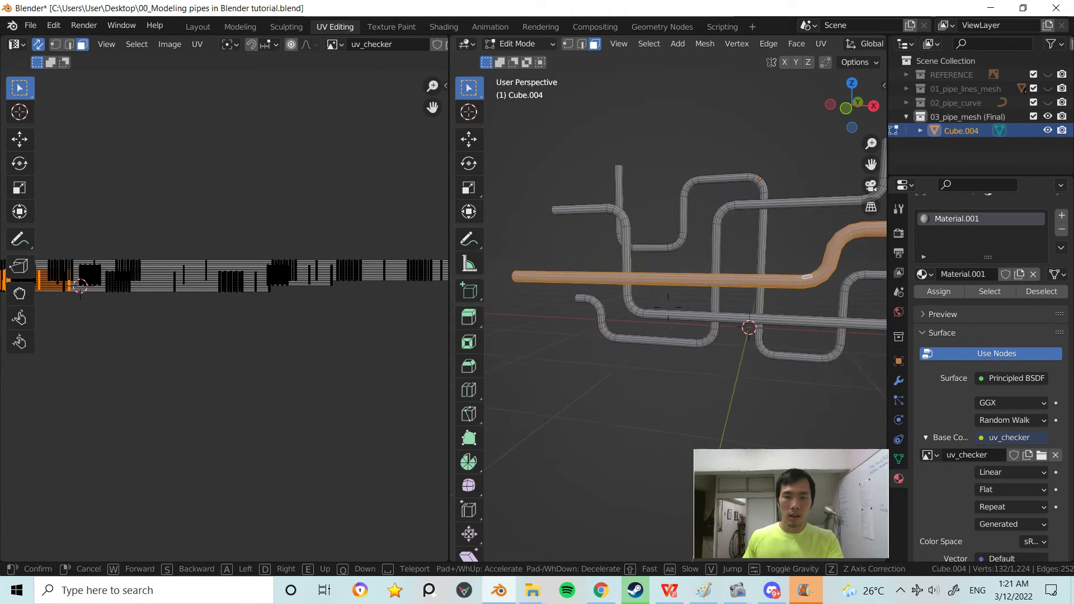
key("s")
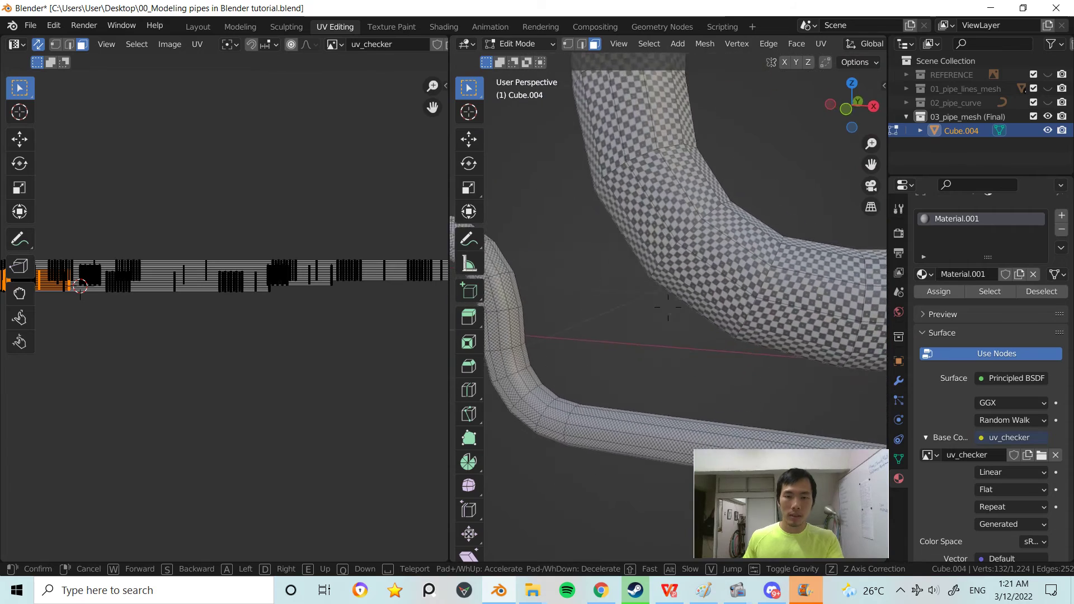
key("w")
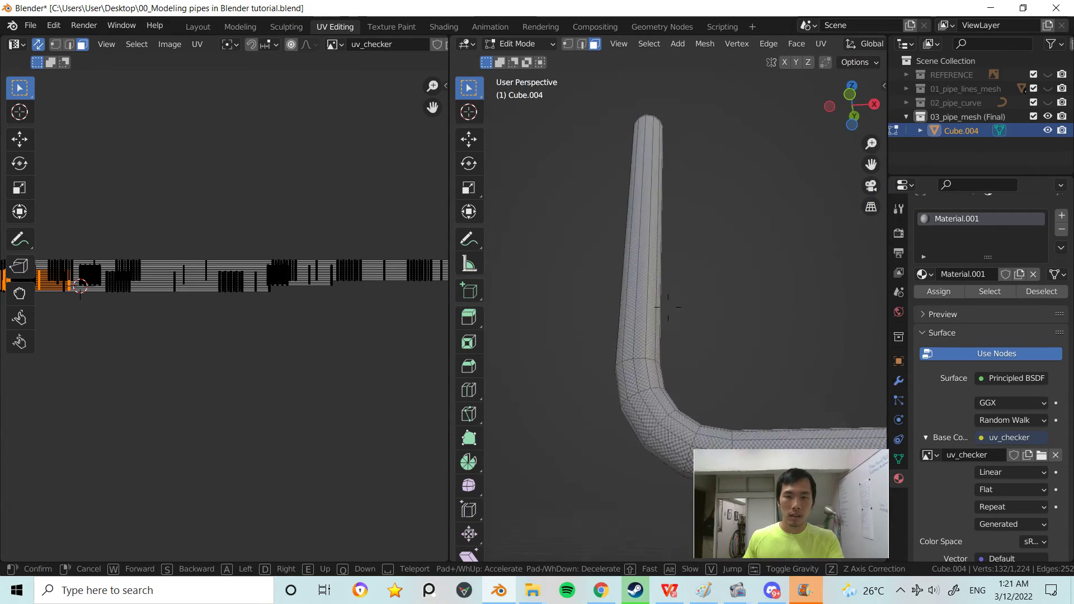
key("s")
key("w")
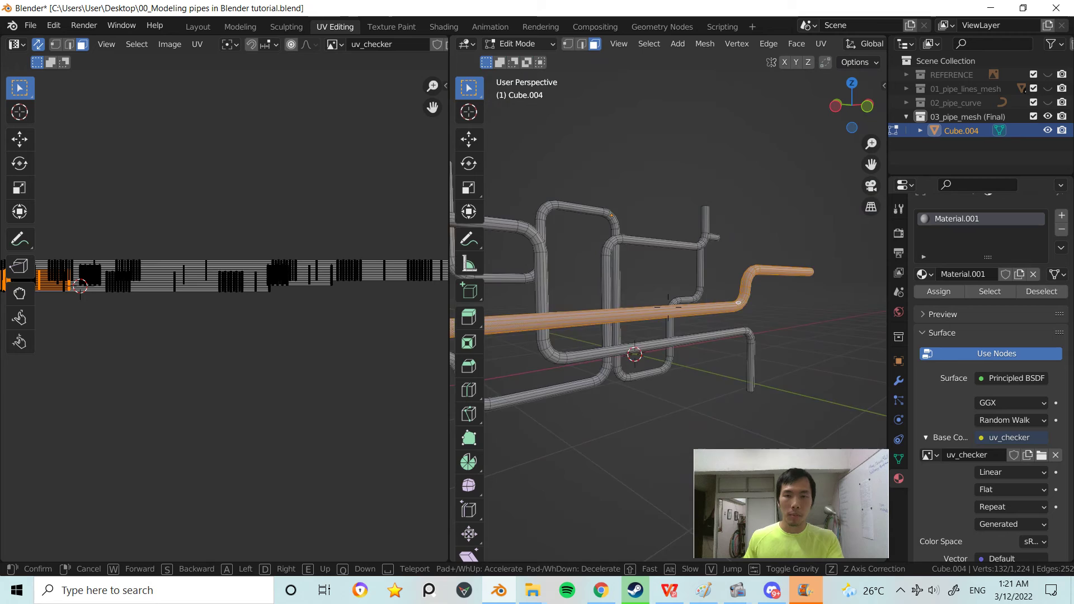
left_click(675, 286)
- Switch to the Layout workspace and fly along the pipes to examine the checker squares on bends and straight sections
left_click(199, 28)
middle_click_drag(454, 246, 436, 222)
left_click(439, 291)
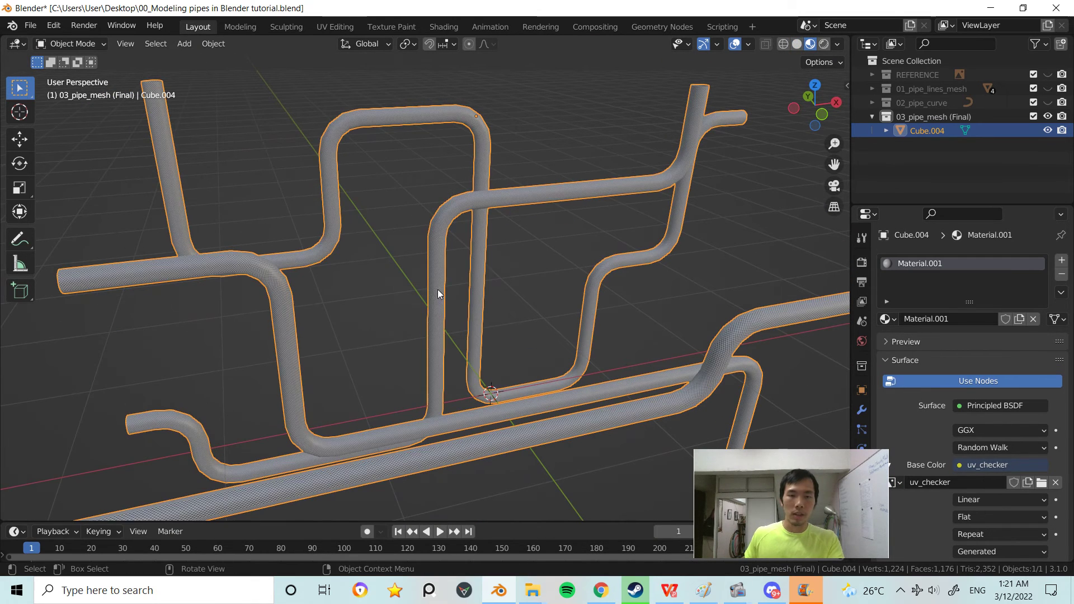
mouse_move(554, 285)
middle_mouse_down()
mouse_move(514, 280)
mouse_move(570, 300)
middle_mouse_up()
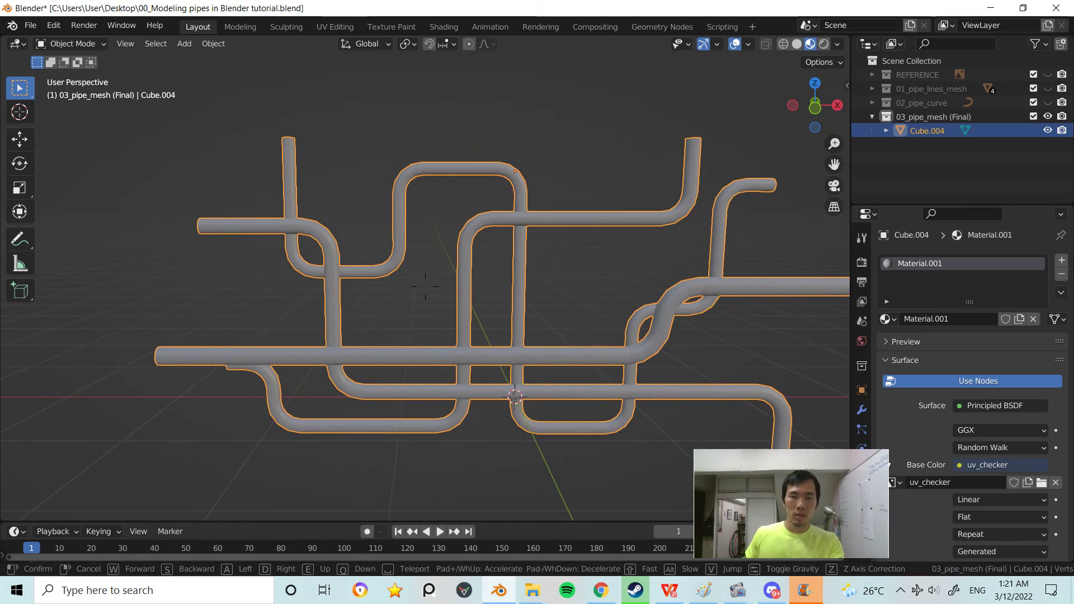
key("w")
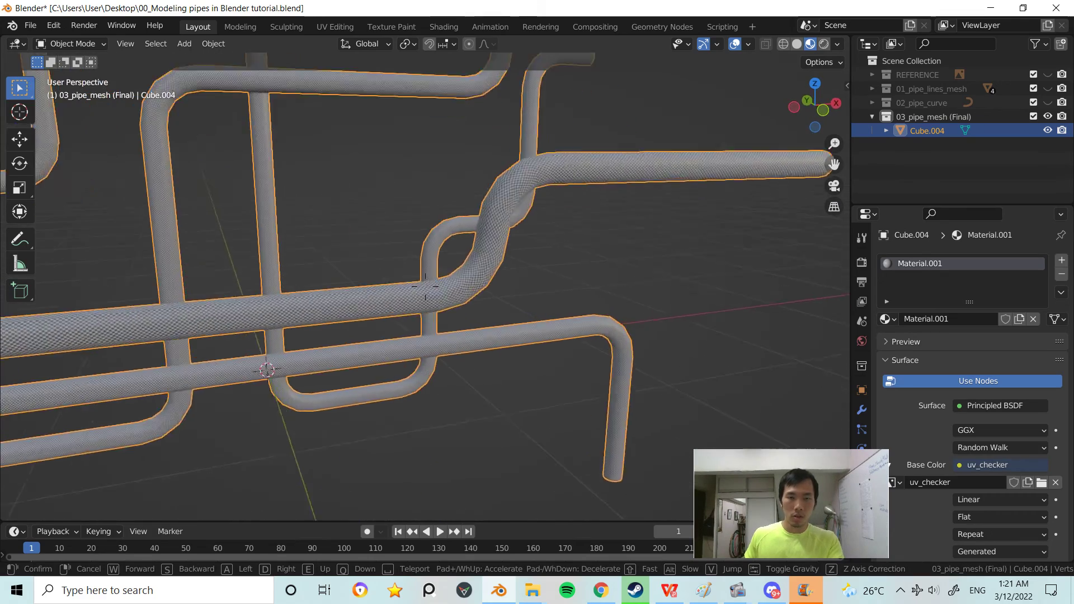
key("w")
key("d")
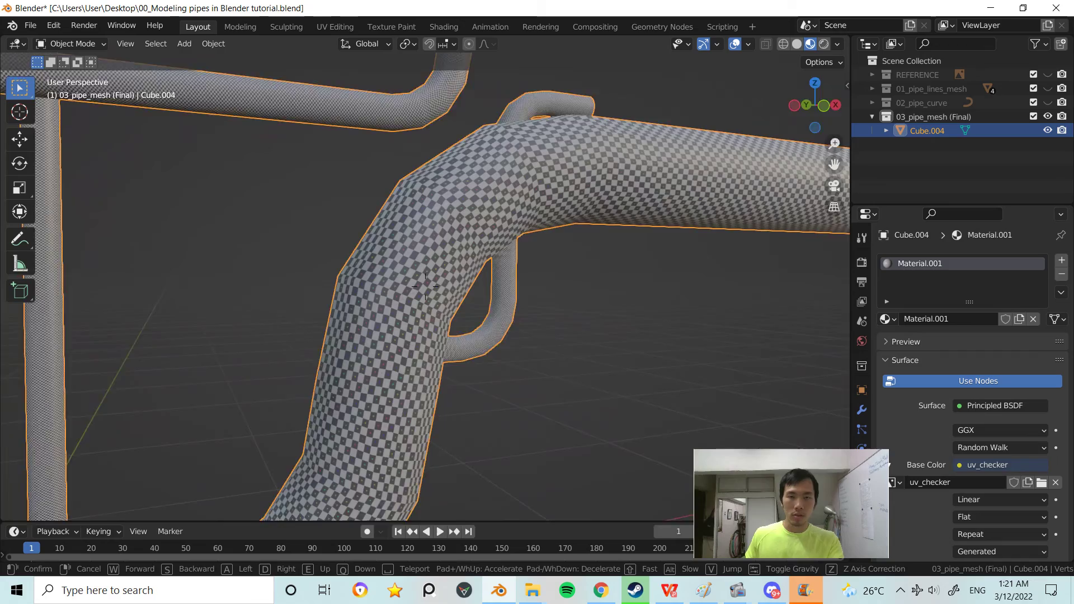
key("w")
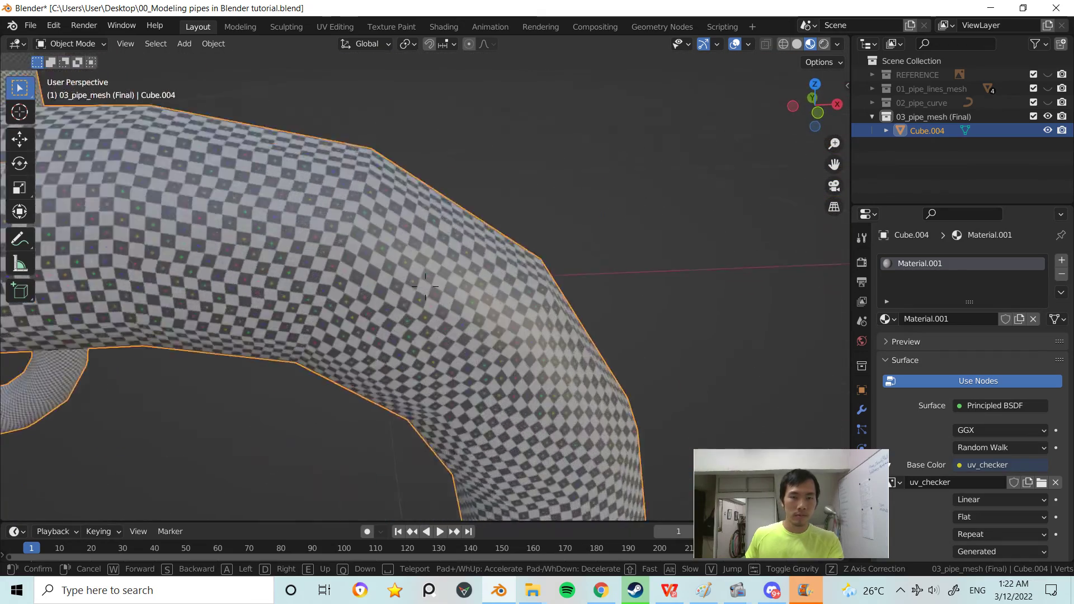
key("w")
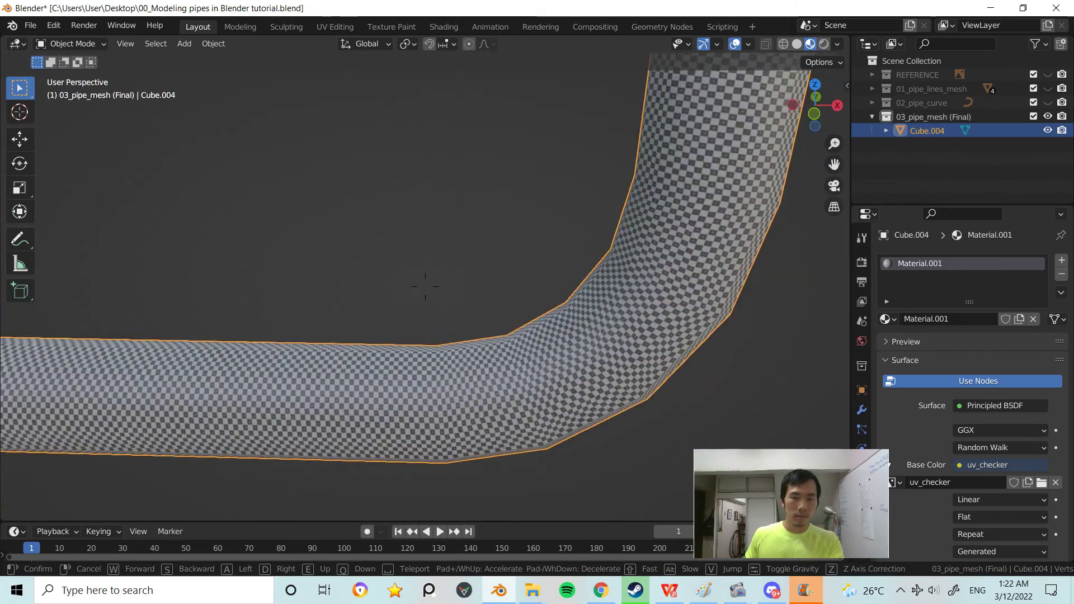
key("w")
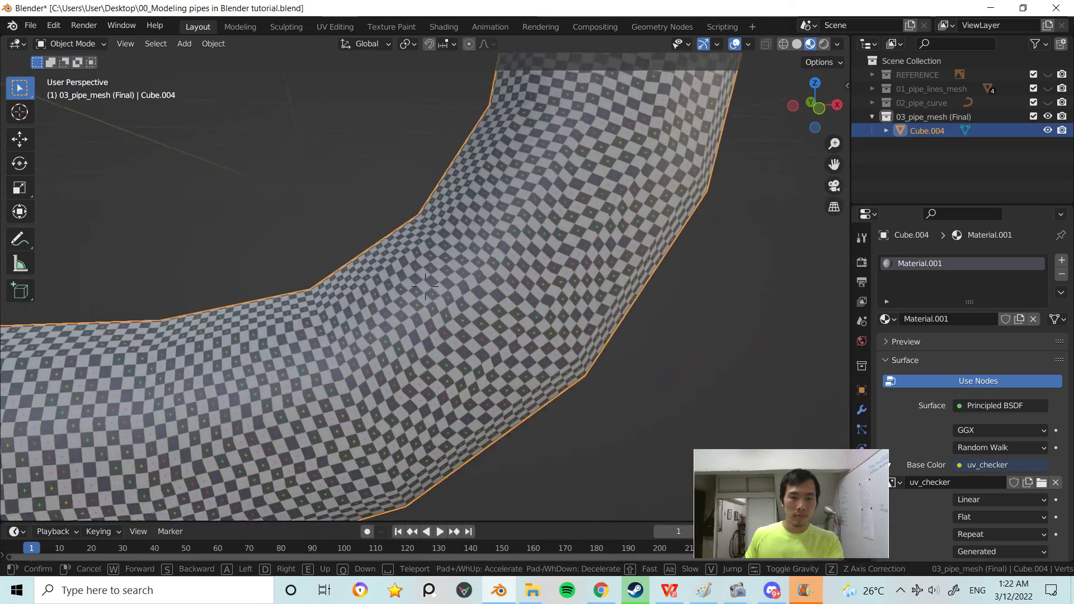
key("s")
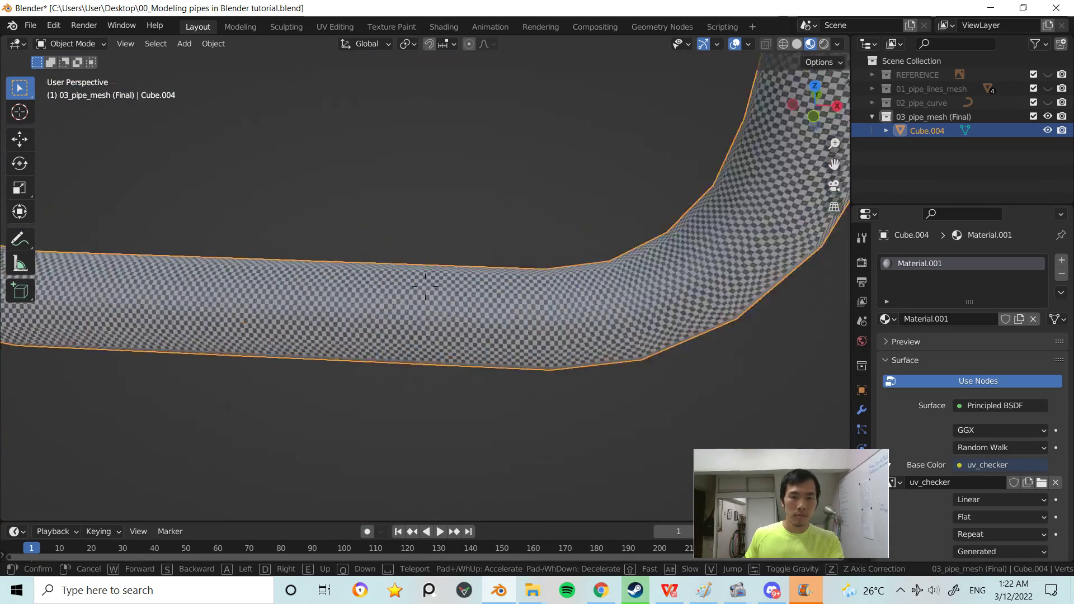
key("s")
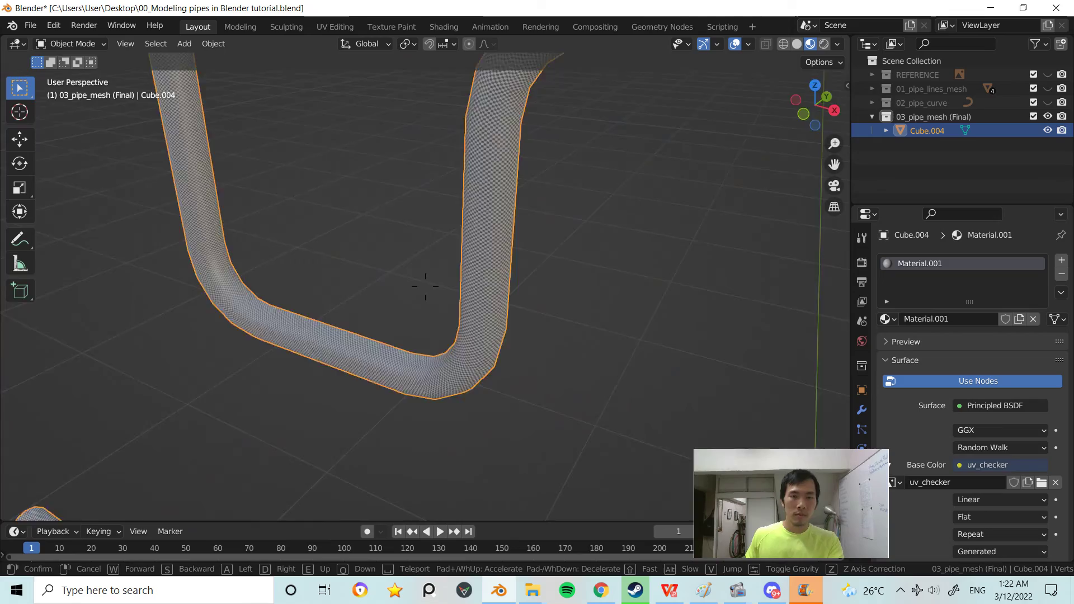
key("s")
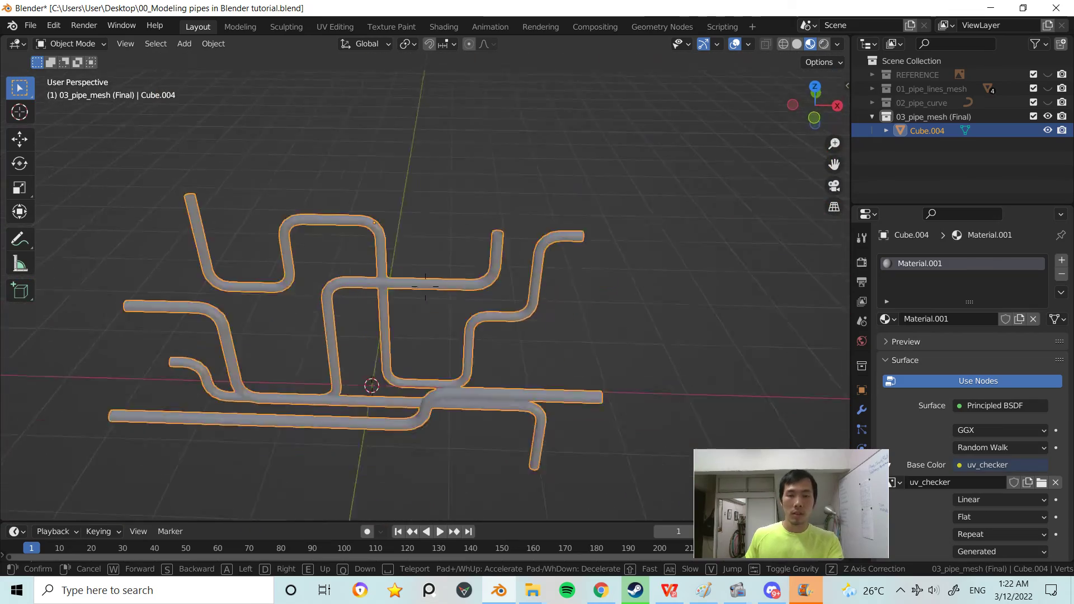
key("s")
key("w")
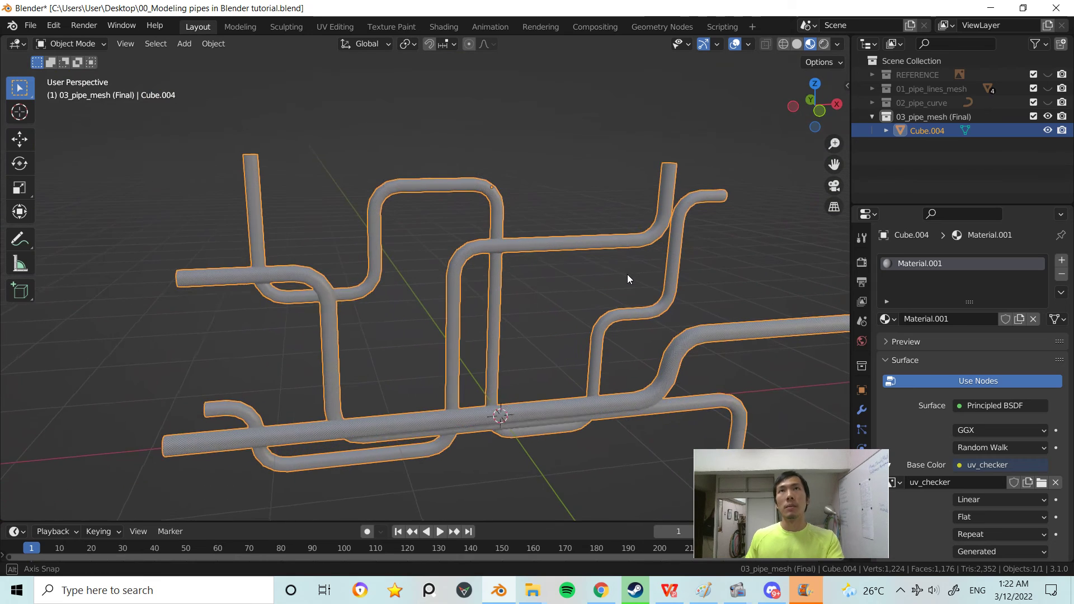
left_click(629, 276)
left_click_drag(629, 275, 604, 303, "alt")
middle_click_drag(605, 307, 642, 302, "ctrl")
scroll(643, 302, "up", 6)
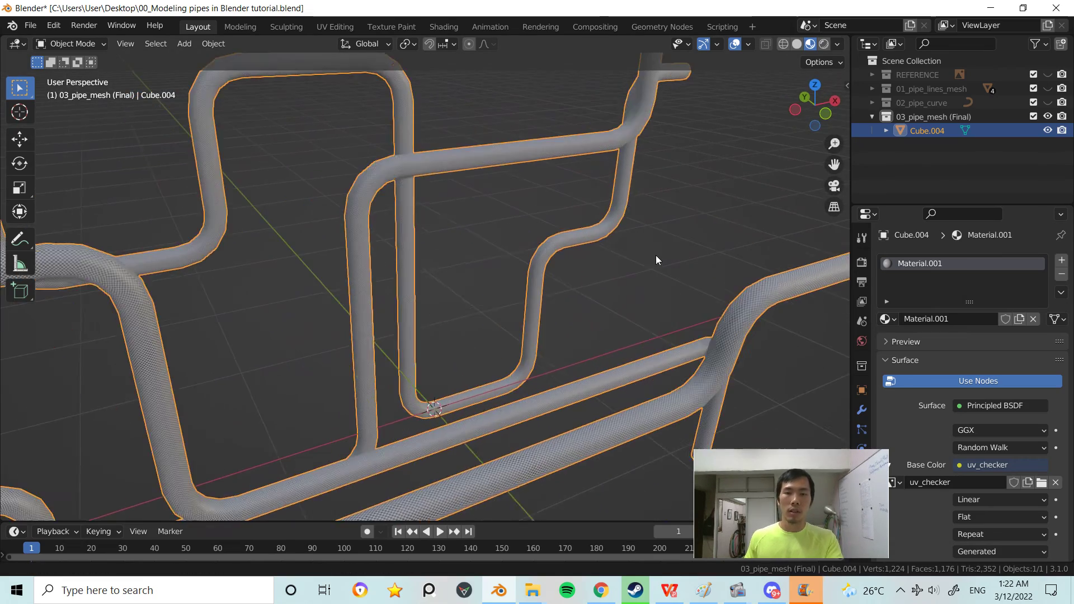
scroll(634, 266, "down", 3)
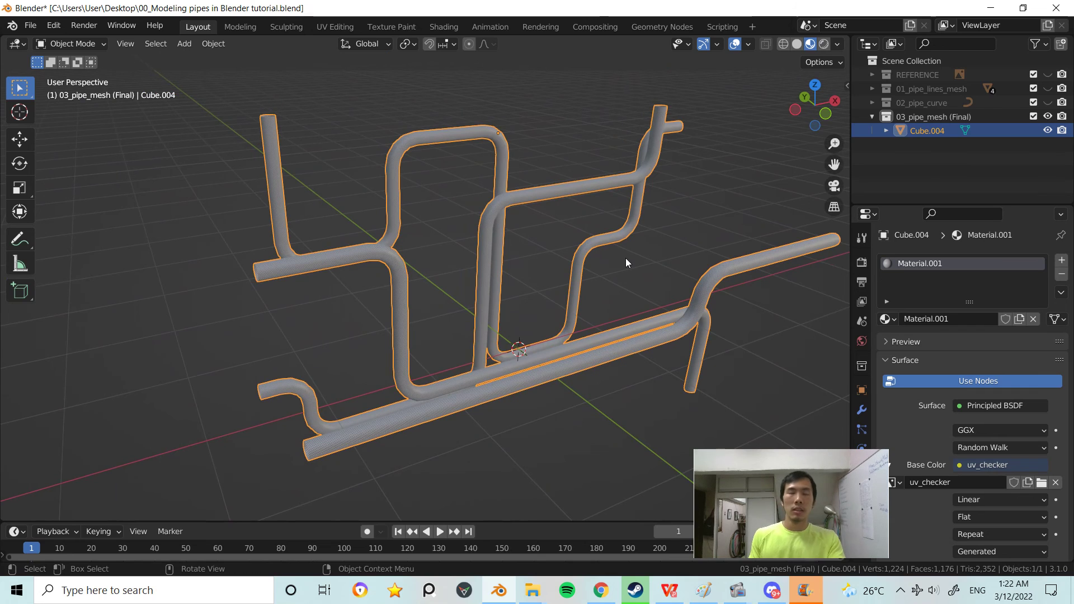